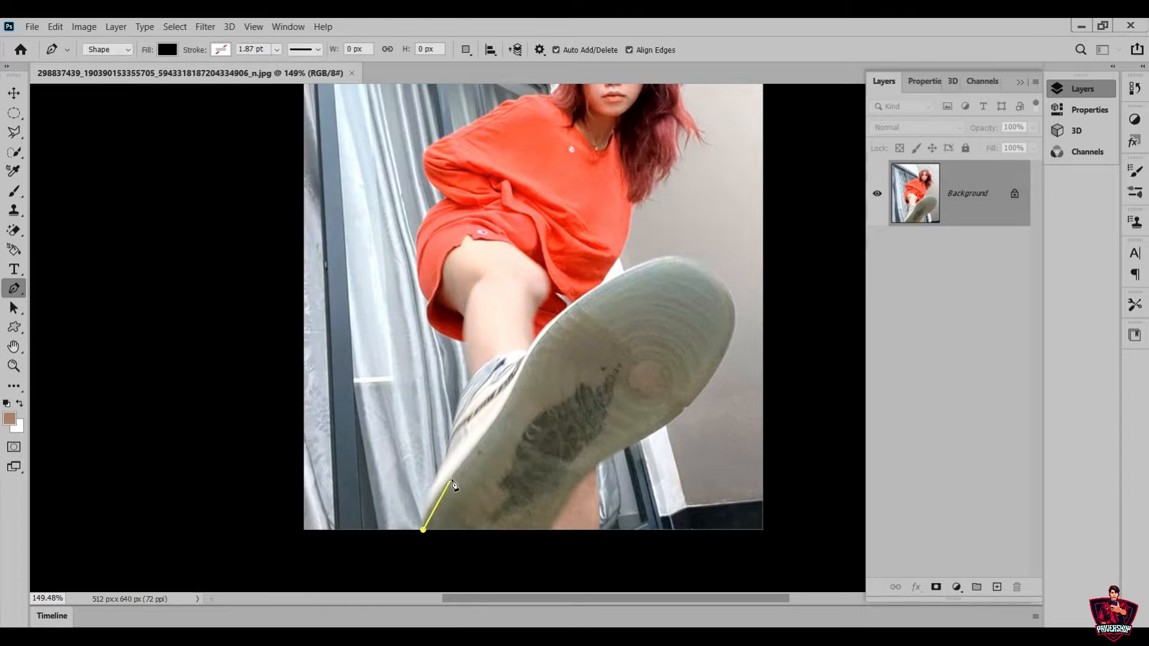
Trace the raised shoe's sole with the Pen tool as an unfilled shape, closing the outline beyond the photo's lower edge
left_click_drag(484, 439, 500, 412)
left_click(167, 50)
left_click(78, 79)
left_click(490, 50)
left_click_drag(526, 357, 554, 309)
left_click_drag(683, 259, 729, 268)
left_click_drag(733, 329, 726, 354)
scroll(694, 387, "down", 1)
left_click_drag(655, 384, 601, 418)
left_click(599, 419)
left_click_drag(565, 454, 519, 515)
left_click_drag(423, 482, 360, 383)
Use the Curvature Pen tool to add an anchor point on the sole outline's left edge, beside the shoe's upper
left_click(13, 366)
scroll(334, 266, "up", 1)
left_click(13, 288)
left_click(89, 315)
left_click(512, 274)
Fit the outline to the left edge of the heel by adding and repositioning two anchor points
scroll(328, 509, "down", 1)
left_click(335, 472)
key("ctrl+z")
left_click_drag(321, 517, 354, 438)
left_click(328, 487)
left_click_drag(328, 488, 341, 454)
Reposition the outline's anchor points near the ankle and around the toe so the curve hugs the sole's rim
scroll(575, 510, "up", 1)
scroll(576, 511, "up", 4)
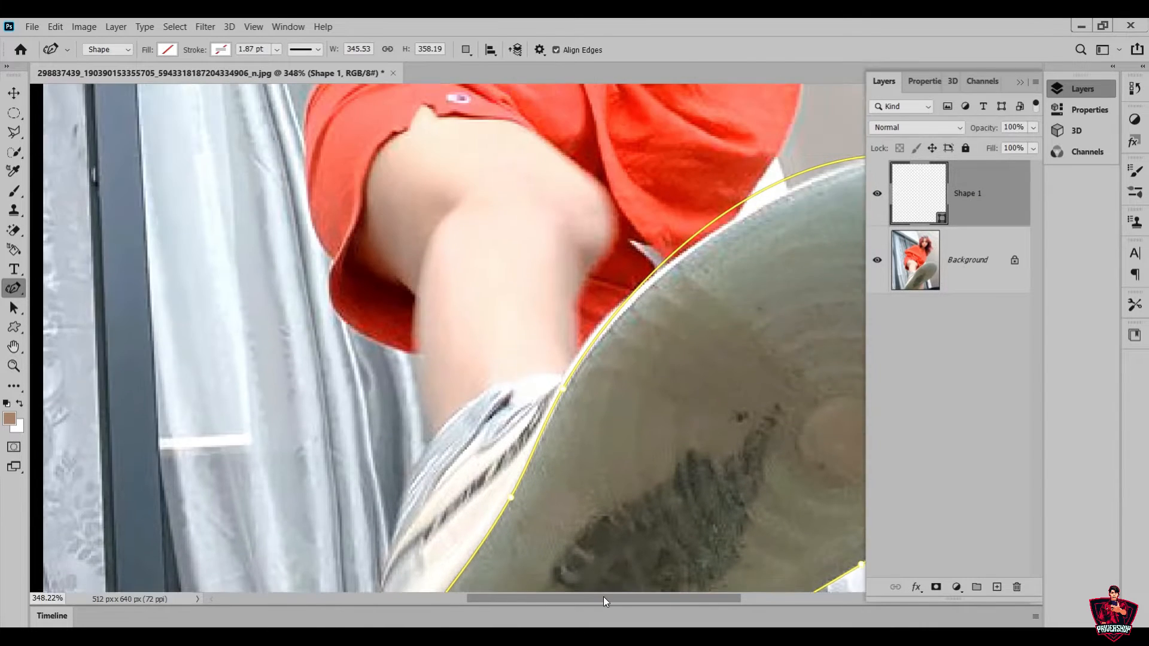
left_click_drag(604, 598, 666, 597)
left_click_drag(333, 389, 340, 385)
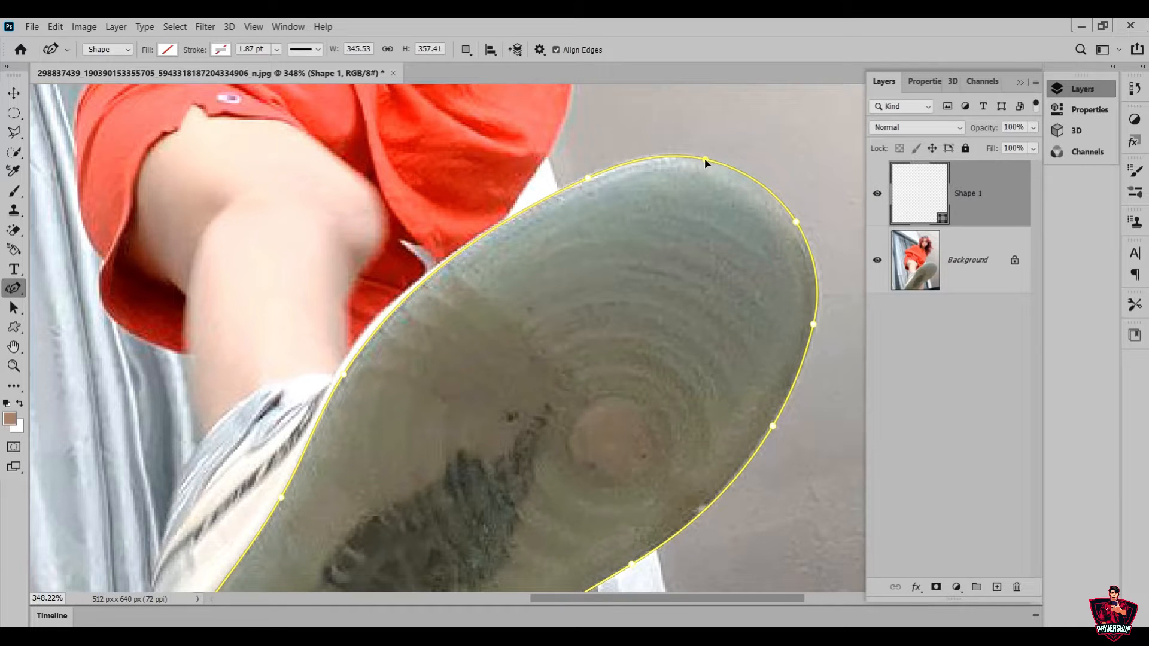
left_click_drag(801, 233, 818, 275)
left_click_drag(814, 324, 814, 328)
left_click_drag(705, 159, 712, 161)
Adjust the outline's anchor points along the sole's lower right edge, from the ball of the foot to the heel
scroll(802, 352, "down", 5)
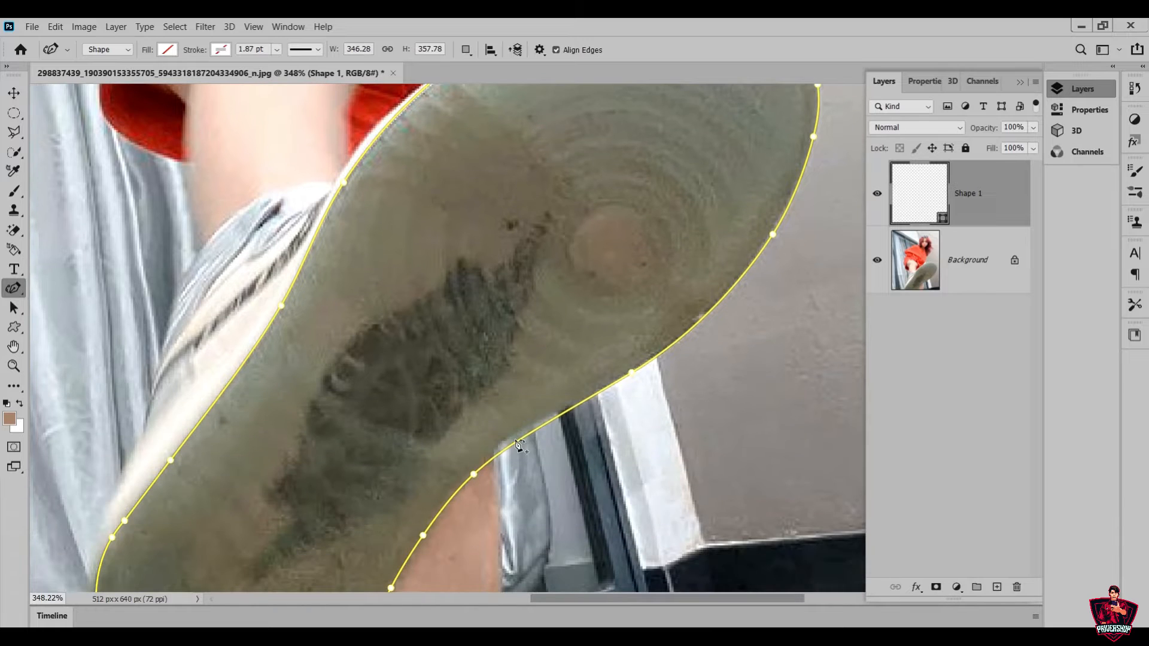
mouse_move(636, 374)
left_mouse_down()
mouse_move(622, 383)
mouse_move(627, 374)
left_mouse_up()
scroll(481, 477, "down", 2)
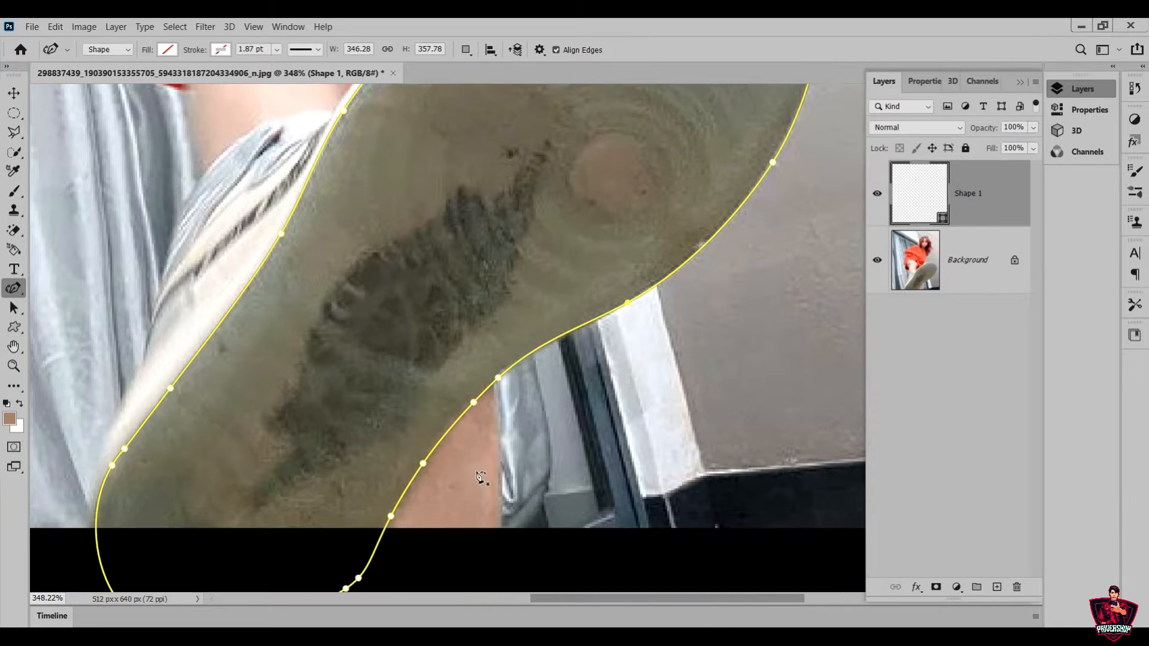
left_click_drag(383, 524, 382, 531)
Show the shape's properties and load its path as a selection around the sole
left_click(15, 366)
left_click_drag(346, 362, 313, 376)
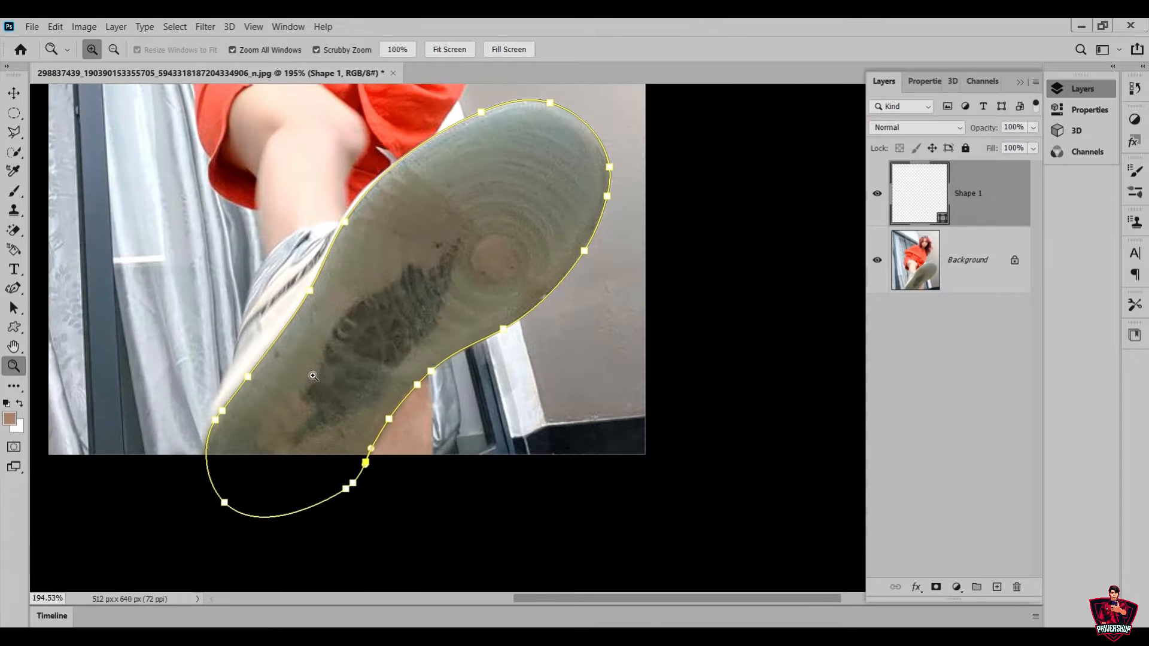
scroll(487, 225, "up", 1)
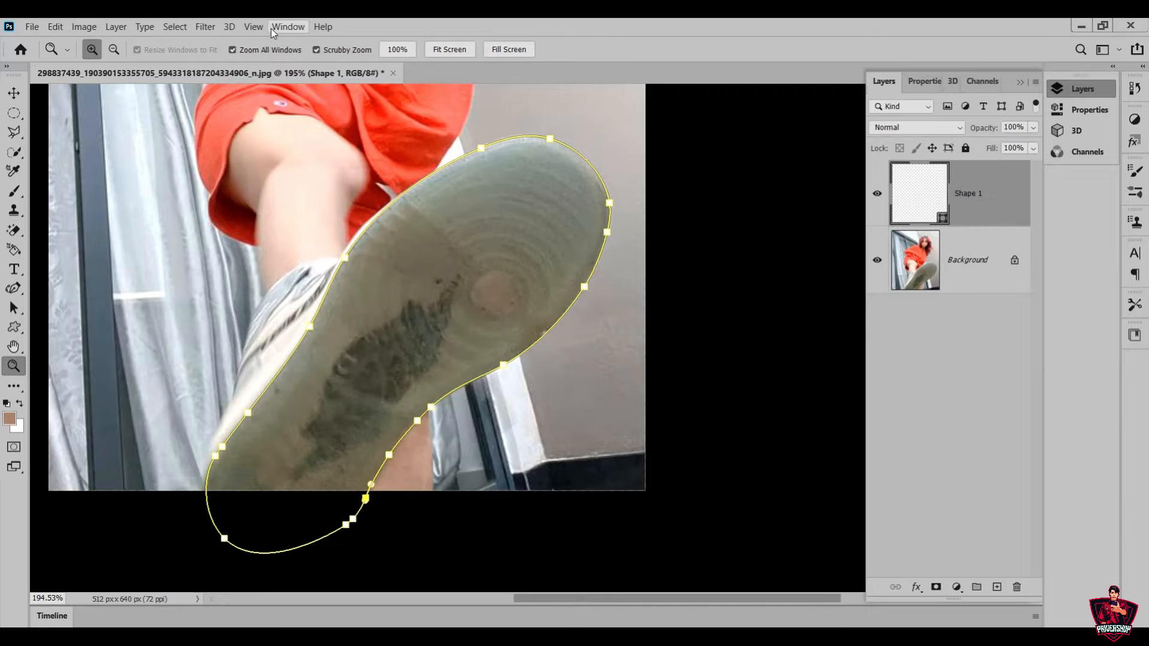
left_click(286, 27)
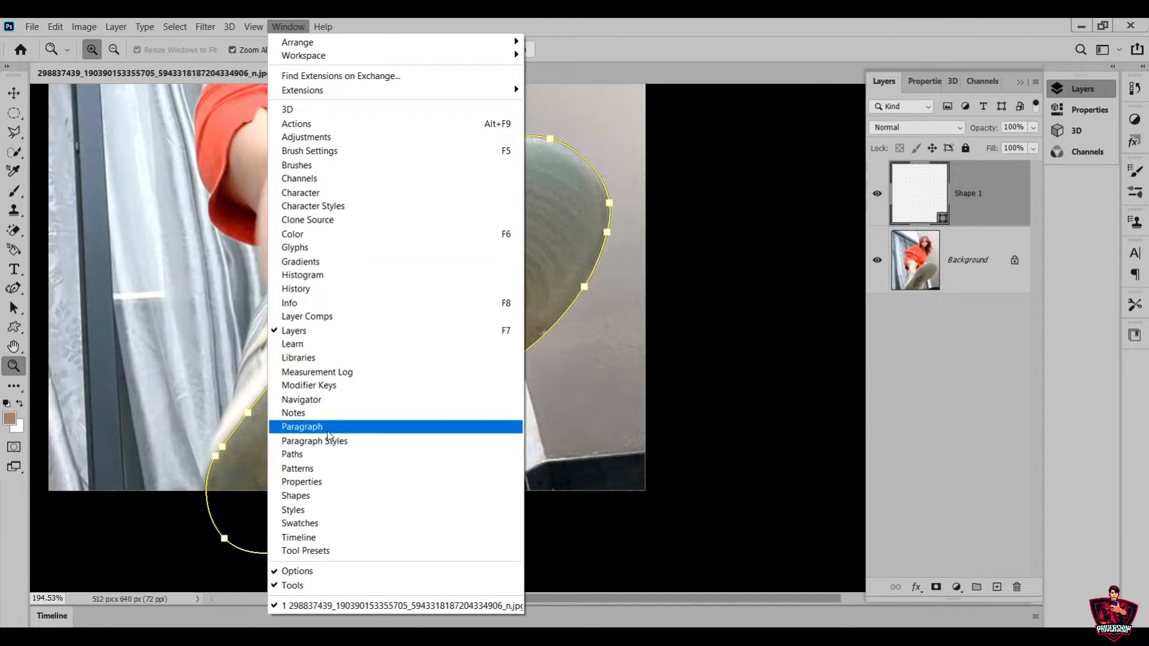
left_click(379, 482)
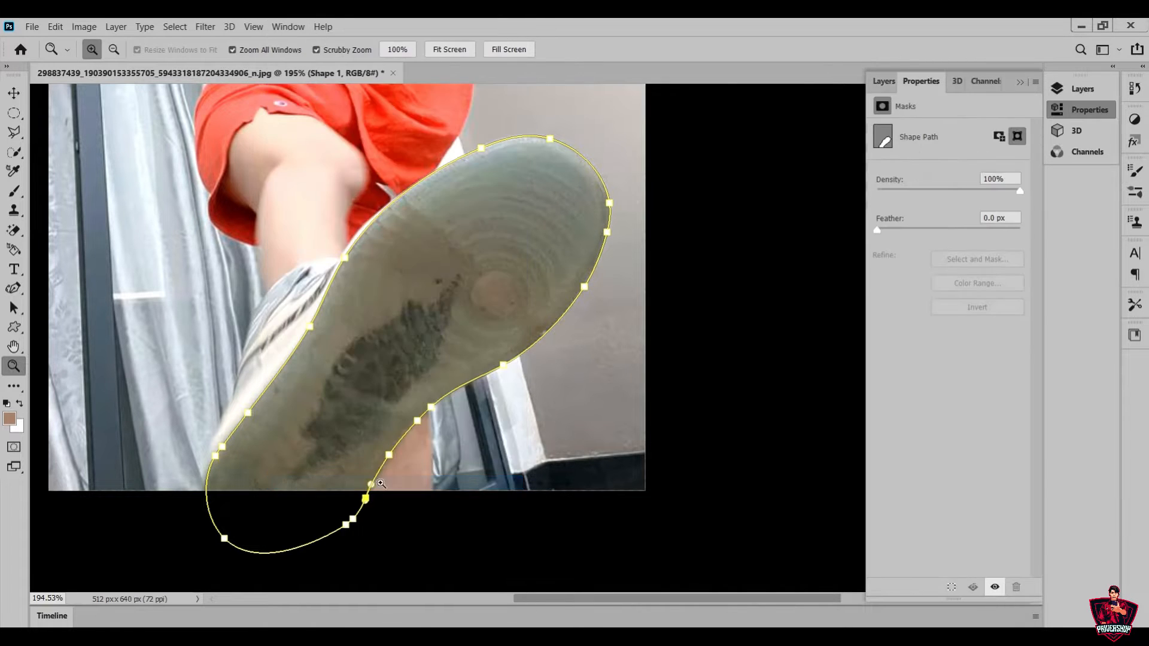
left_click(950, 590)
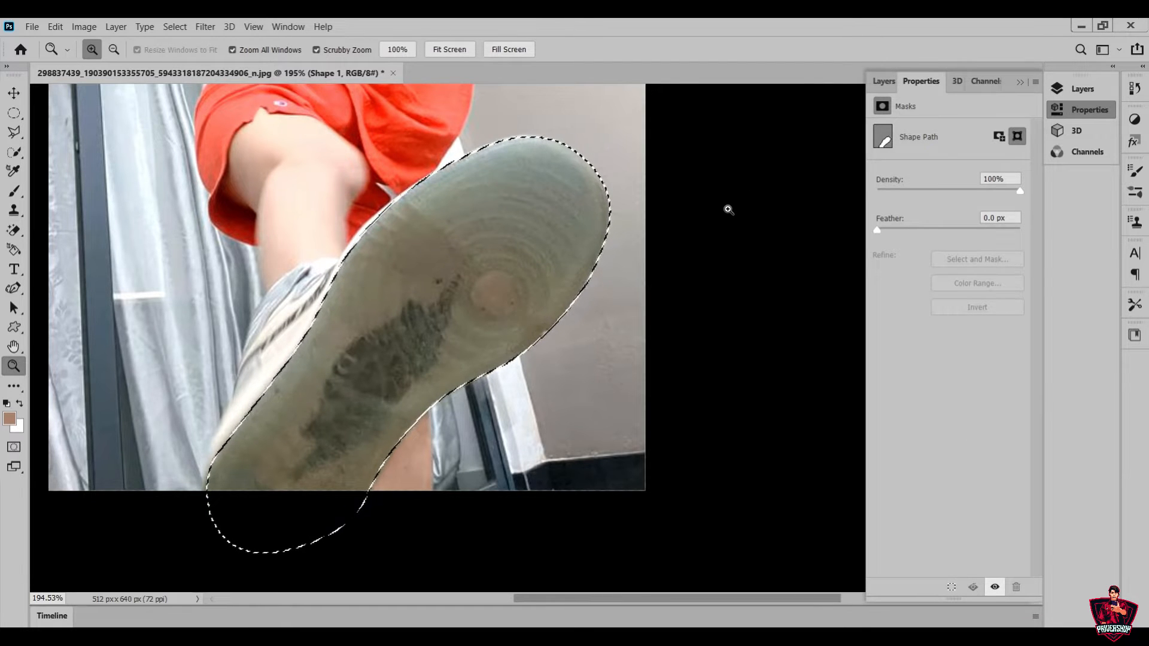
Unlock the Background layer and delete the Shape 1 layer, keeping the sole selection active
left_click(886, 80)
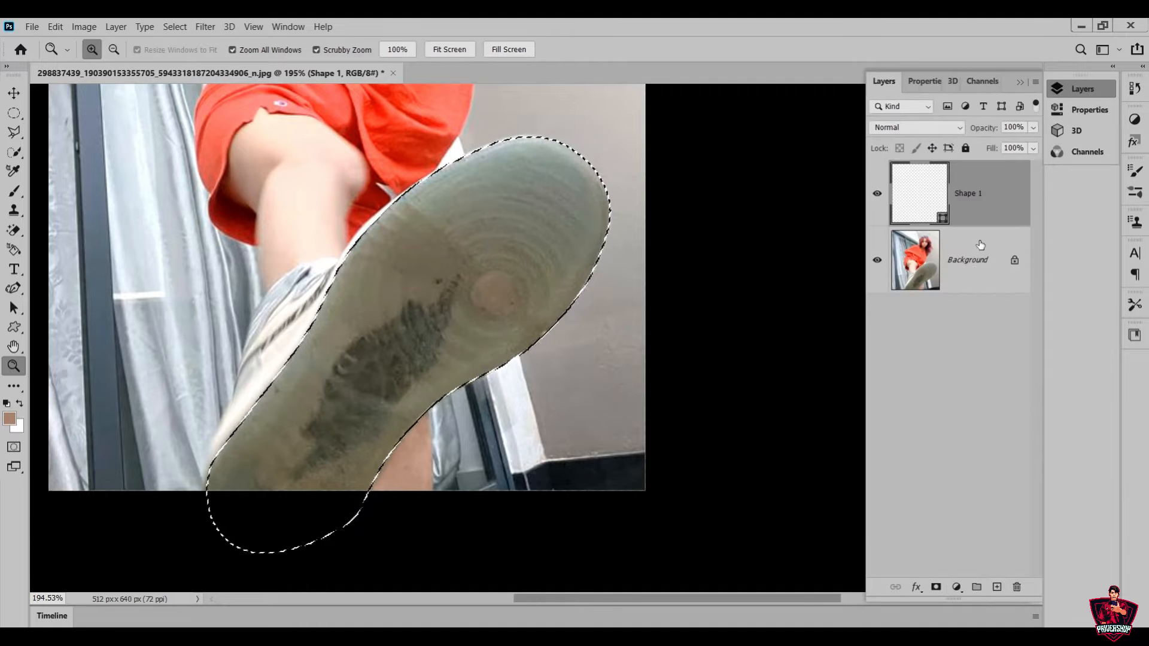
left_click(1015, 260)
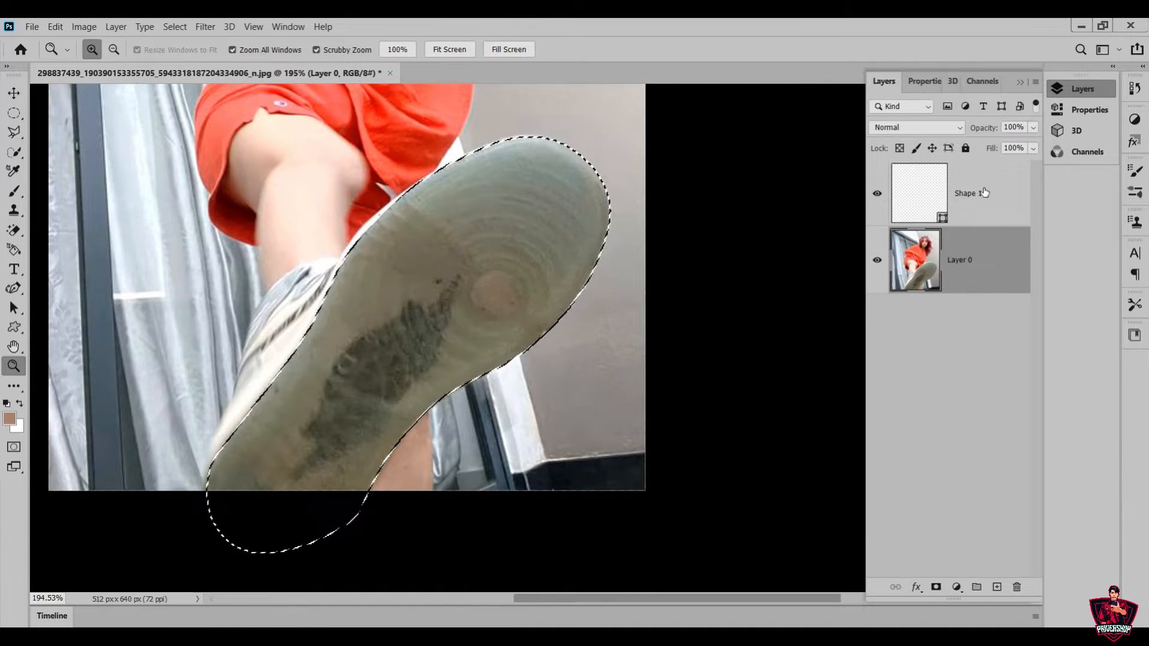
left_click_drag(985, 192, 1018, 588)
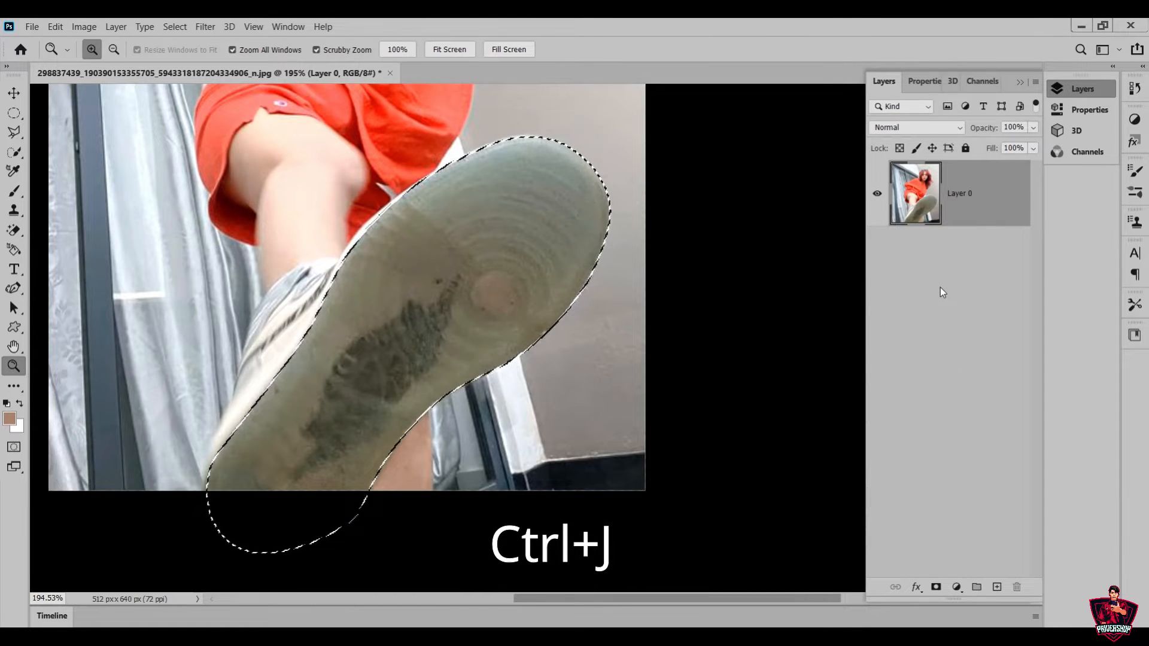
Copy the selected sole onto its own layer and move the copy up and left over the woman's leg
key("ctrl+j")
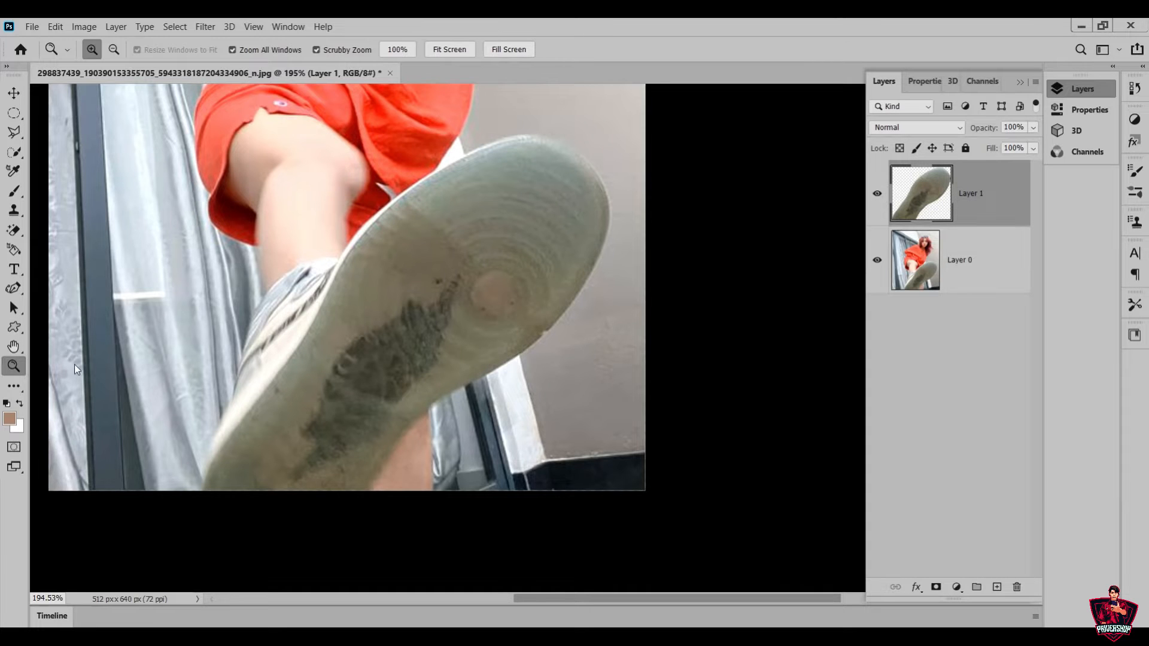
left_click_drag(492, 358, 432, 385)
left_click_drag(566, 438, 595, 462)
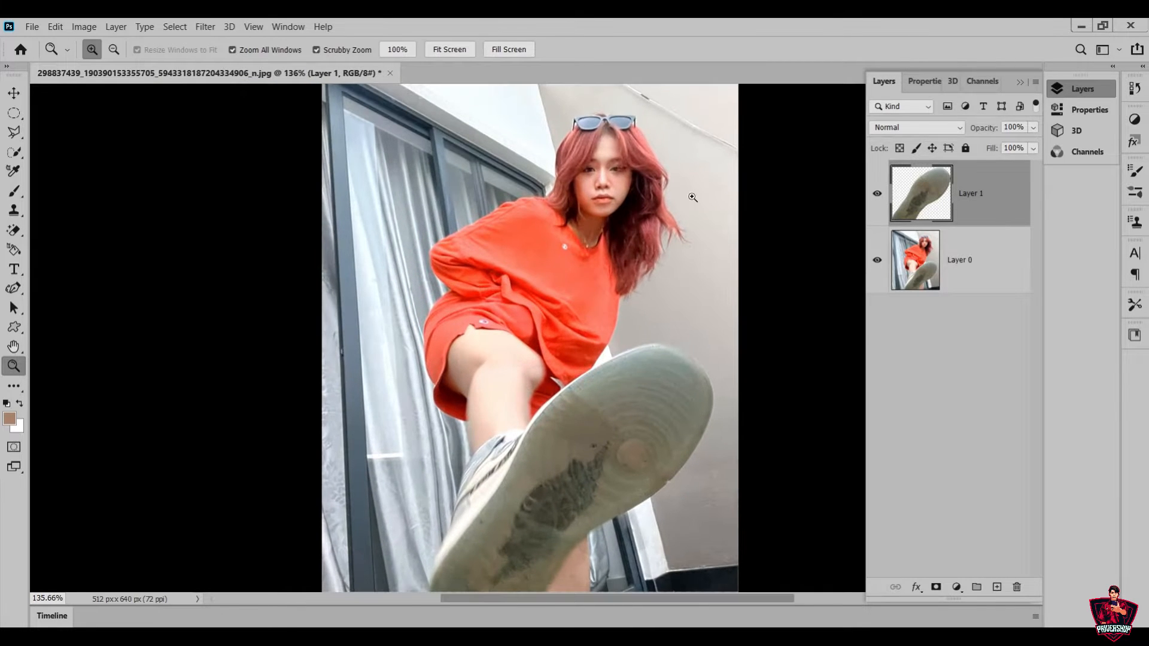
key("v")
left_click_drag(615, 513, 584, 396)
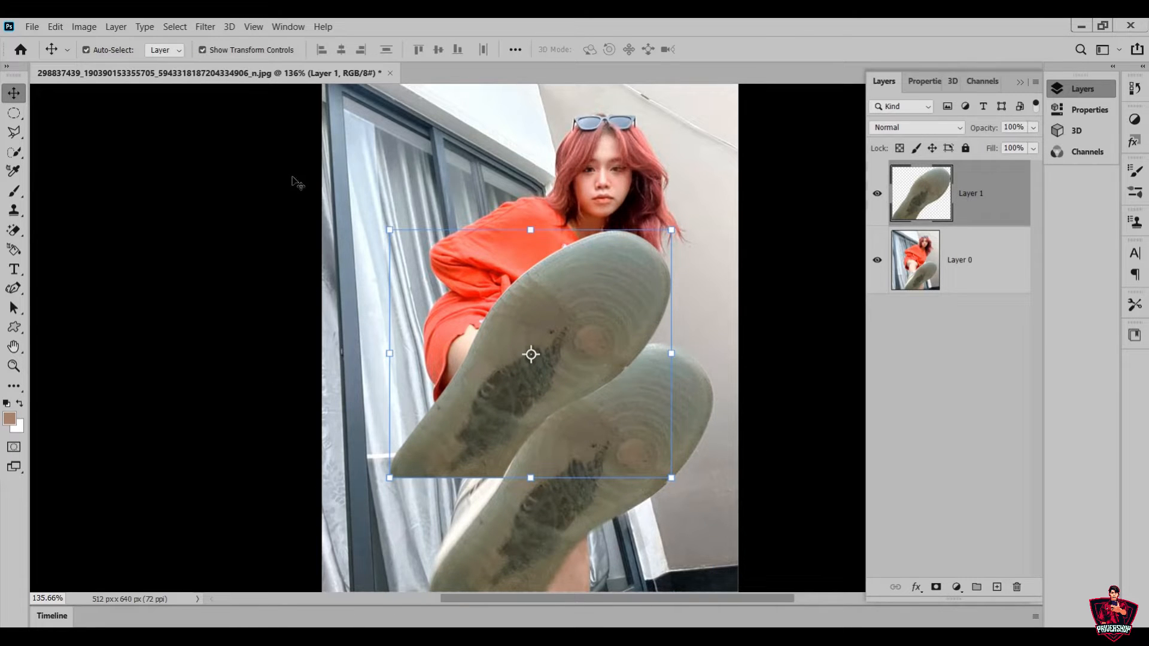
Place photo_2022-09-27_13-02-10 from Downloads as a linked image, rotated slightly clockwise
left_click(53, 27)
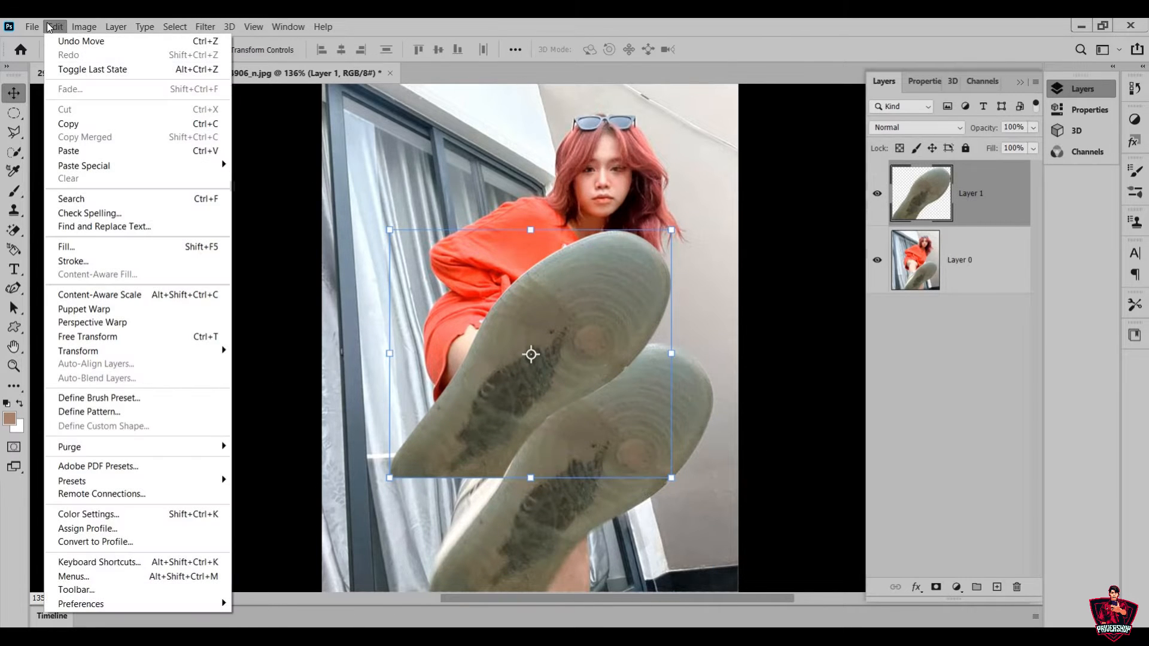
mouse_move(41, 27)
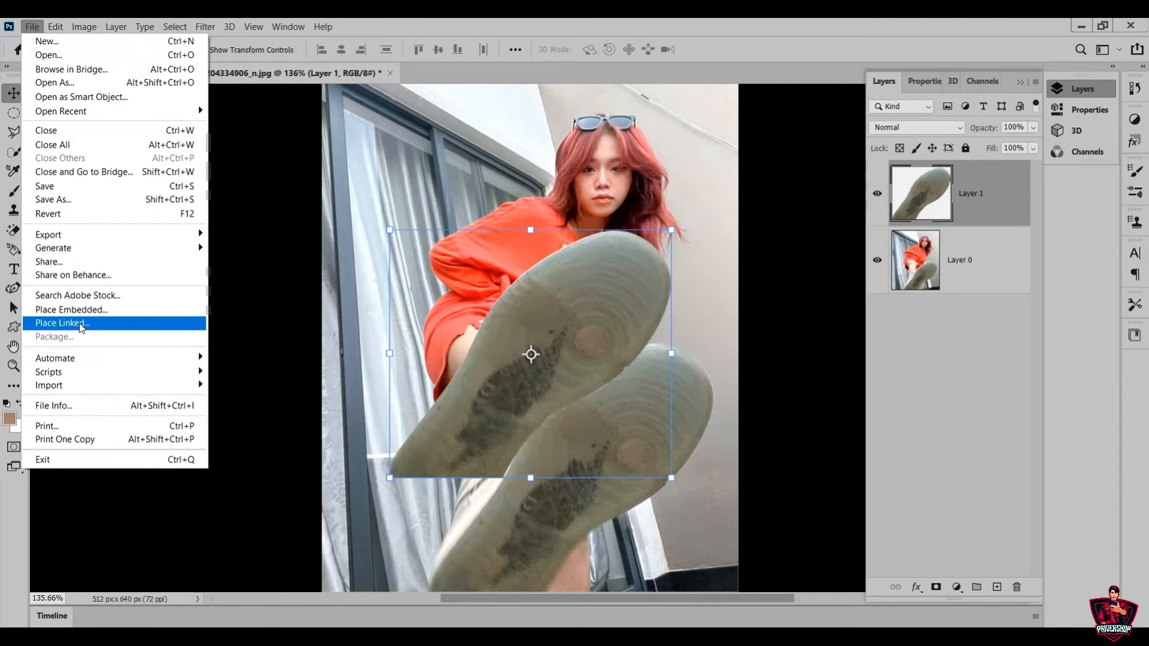
left_click(122, 324)
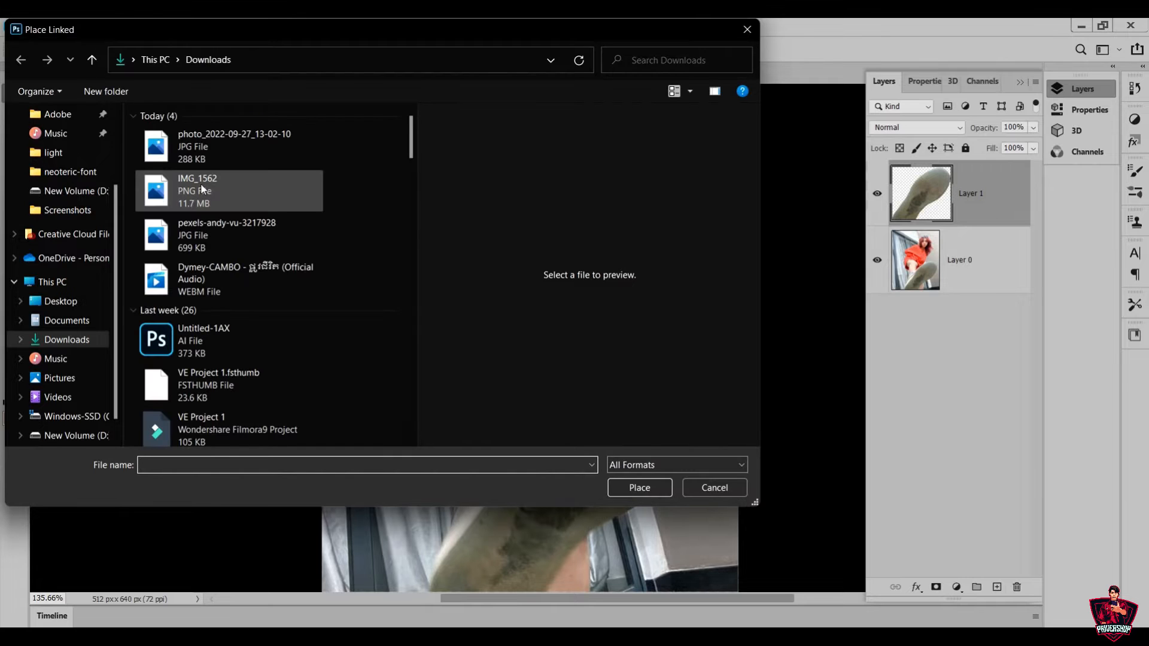
left_click(171, 149)
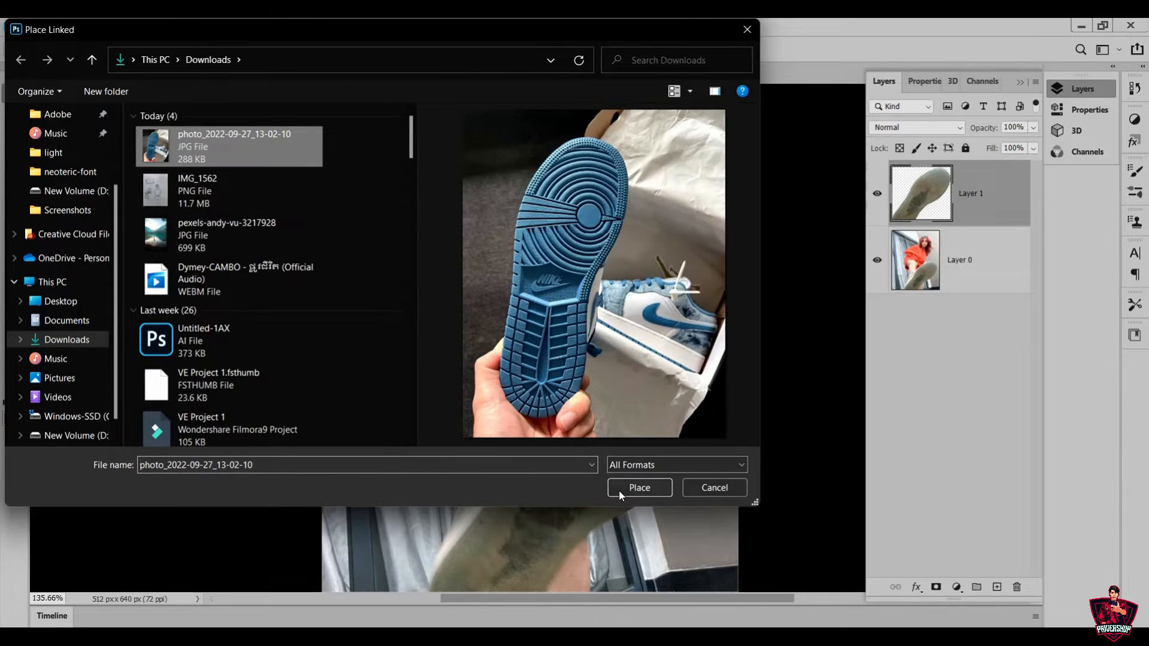
left_click(622, 491)
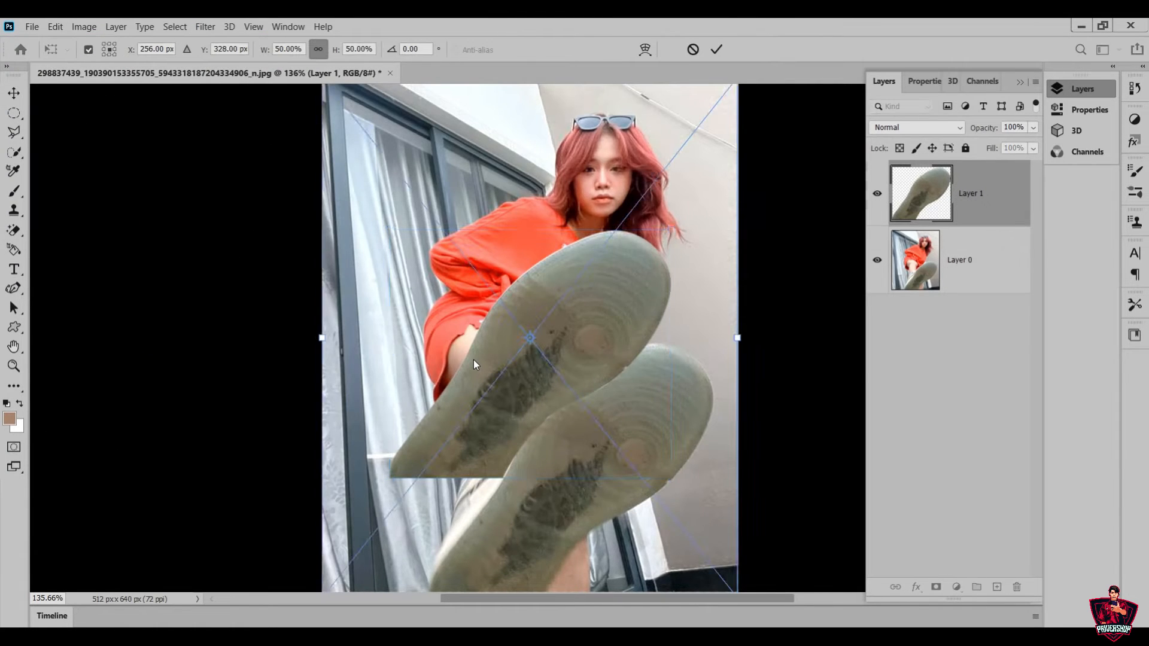
left_click_drag(307, 341, 328, 292)
left_click(717, 49)
Start a Pen tool outline of the blue sole, tracing its left edge from the heel up to the toe tip
left_click_drag(411, 564, 410, 516)
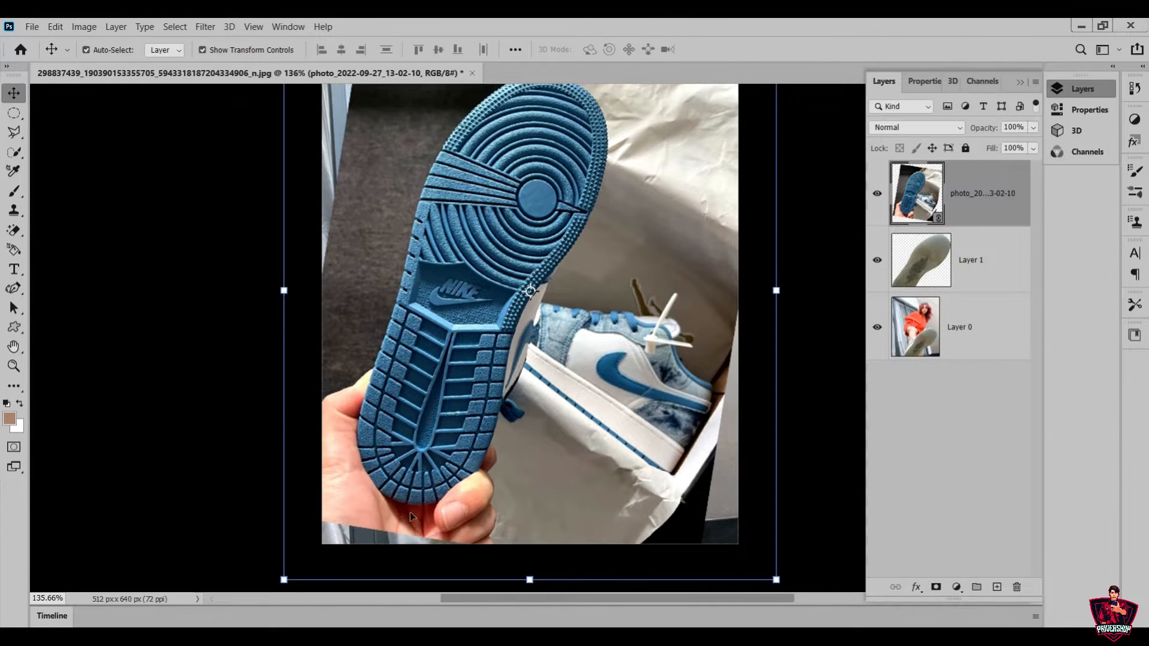
key("z")
left_click_drag(463, 460, 535, 500)
scroll(472, 518, "up", 3)
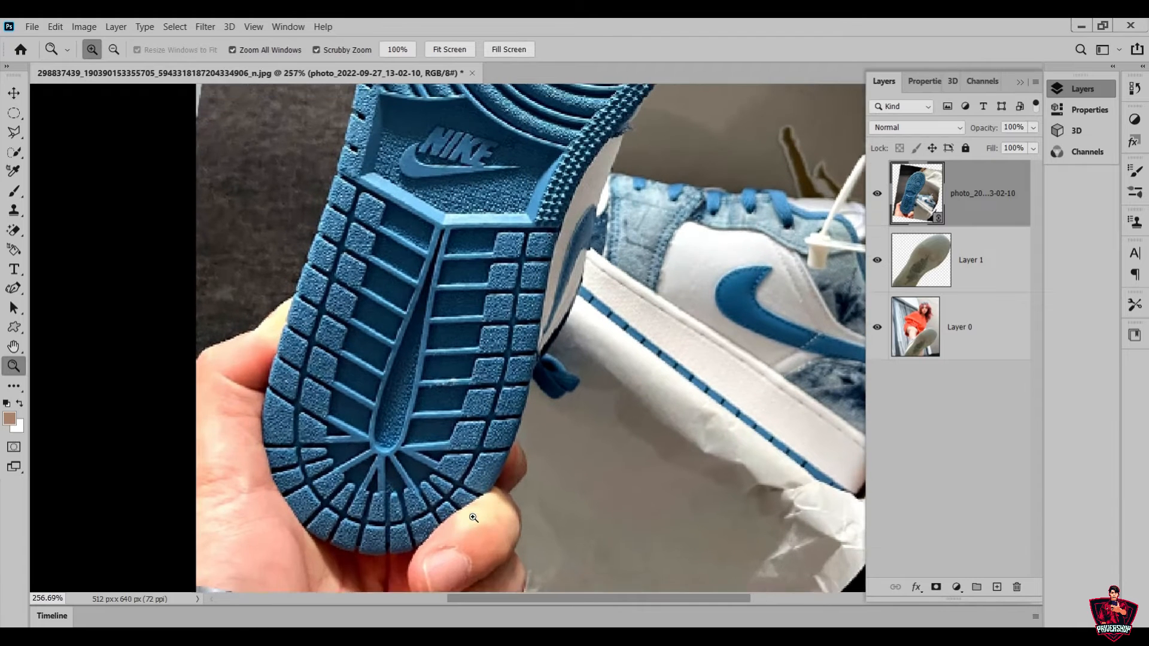
left_click_drag(398, 386, 372, 395)
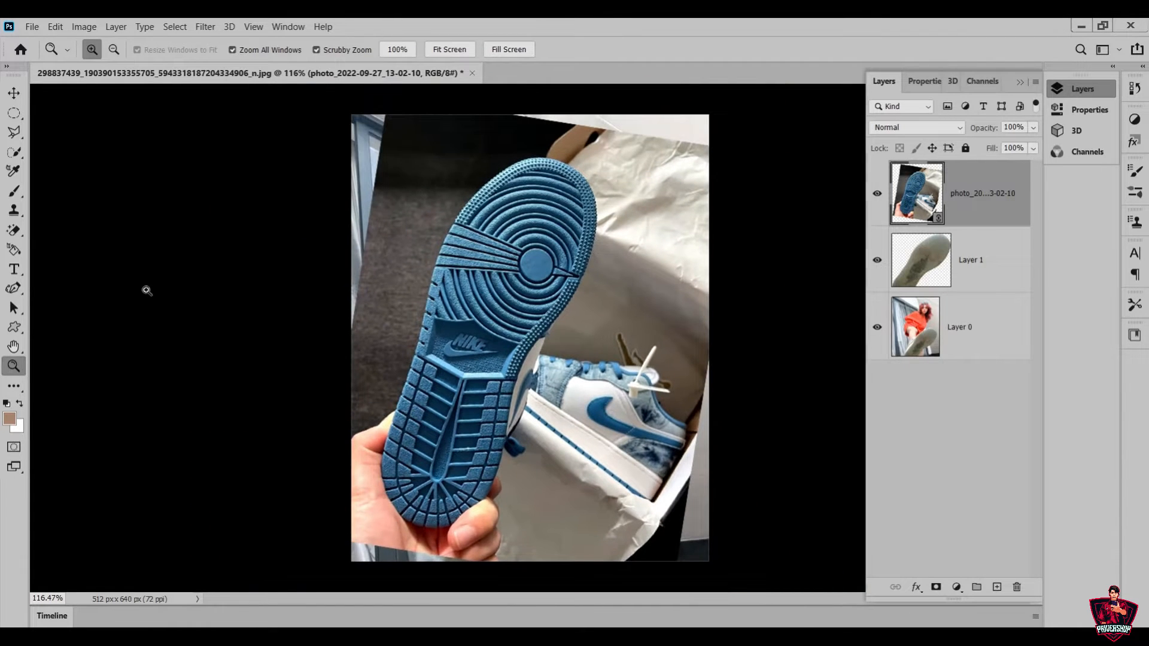
left_click(22, 291)
left_click(73, 285)
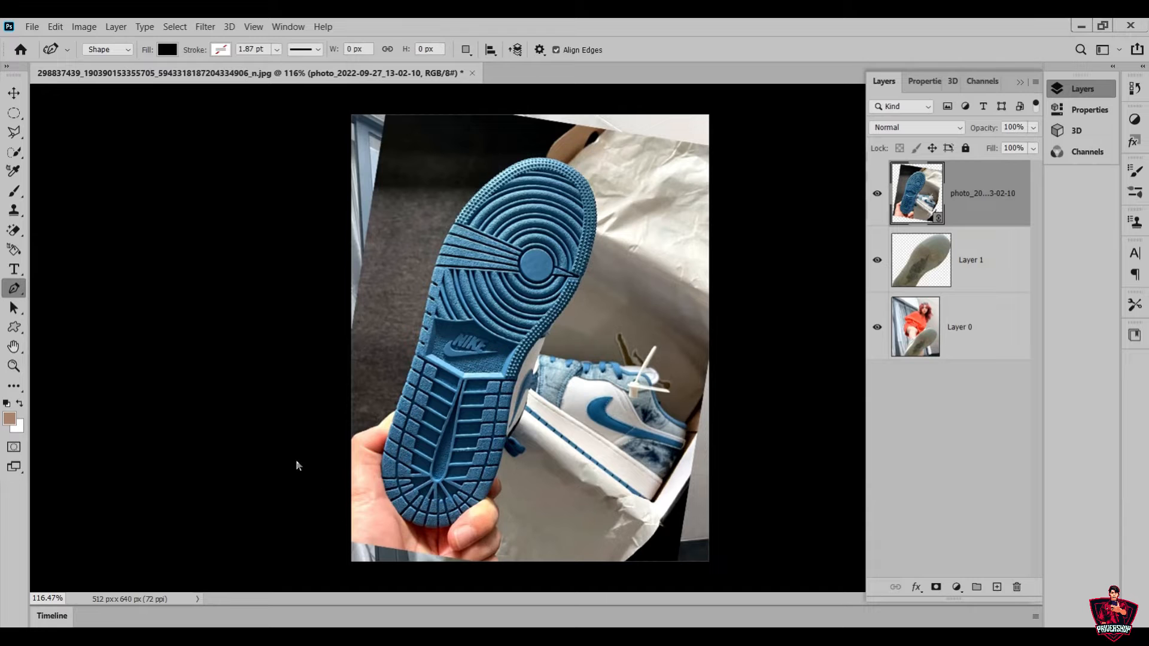
left_click(384, 490)
left_click(374, 462)
left_click(390, 427)
left_click_drag(438, 254, 451, 188)
left_click_drag(544, 156, 566, 157)
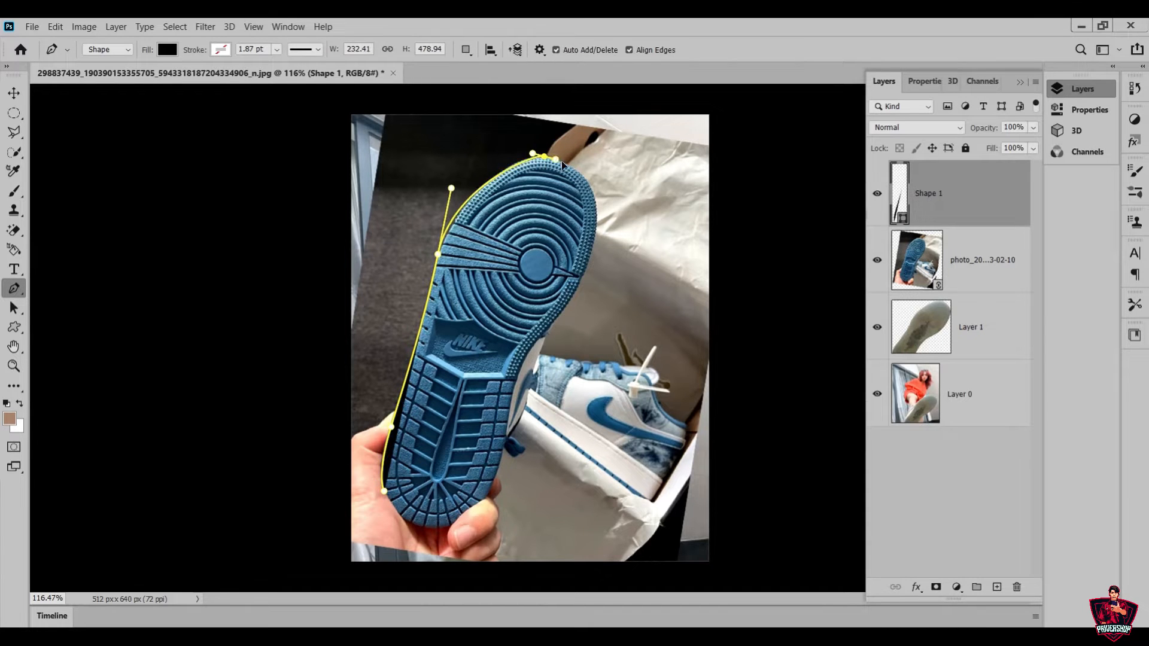
Continue the outline down the blue sole's right edge, close it around the heel, and set the shape to no fill
left_click_drag(596, 216, 593, 251)
left_click_drag(525, 356, 468, 418)
left_click_drag(447, 525, 416, 535)
left_click(383, 491)
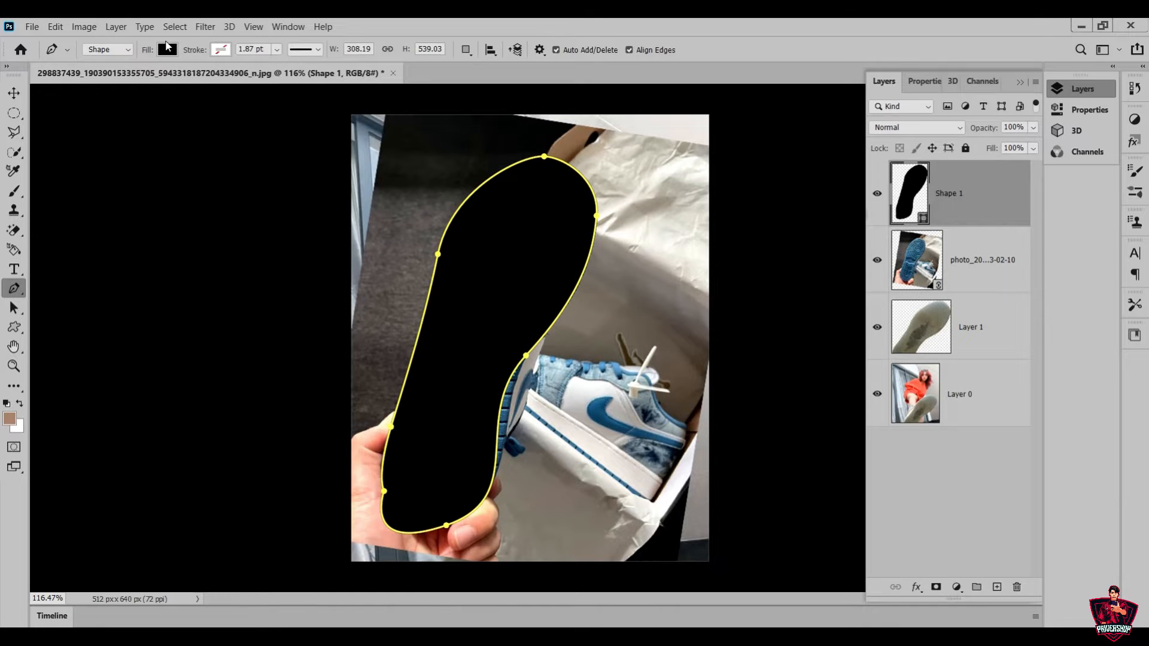
left_click(167, 50)
left_click(80, 78)
Switch to the Curvature Pen tool and fit the blue sole's outline at the heel bottom and right side of the waist
key("z")
left_click_drag(455, 499, 529, 402)
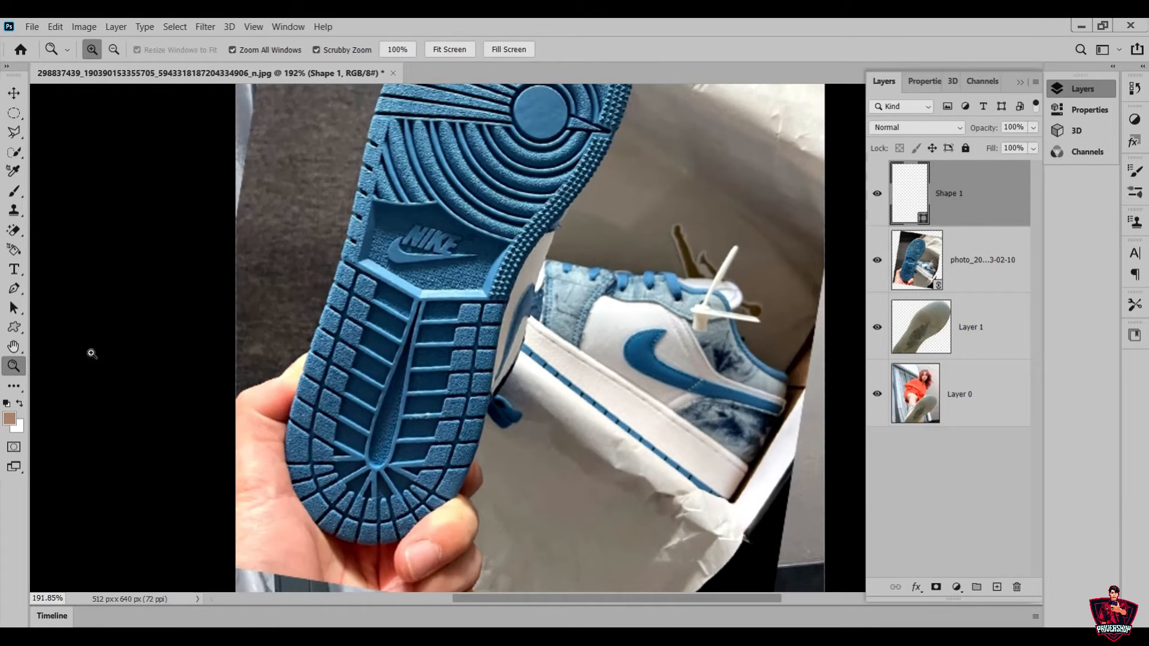
key("p")
right_click(18, 285)
left_click(67, 317)
left_click_drag(300, 544, 321, 533)
scroll(419, 467, "up", 1)
left_click_drag(480, 409, 495, 408)
Fit the outline to the right edge of the blue sole's forefoot by adding and adjusting anchor points
scroll(547, 478, "up", 1)
scroll(547, 477, "up", 1)
left_click_drag(577, 353, 587, 352)
left_click_drag(629, 258, 626, 274)
left_click(629, 151)
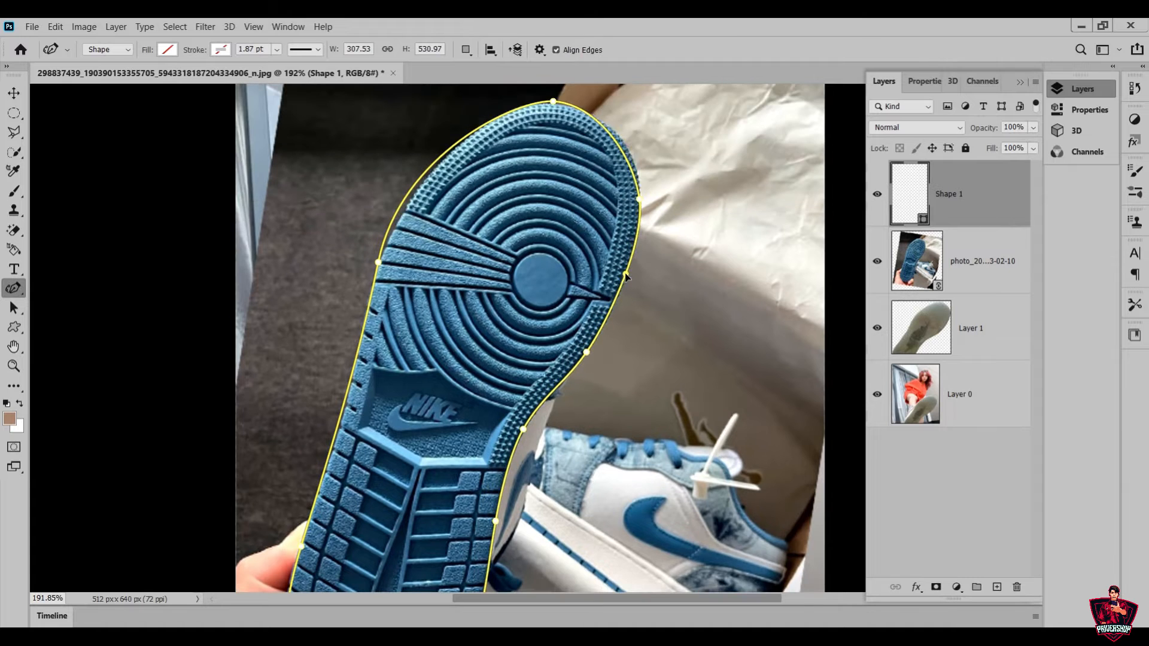
Add and adjust anchor points along the blue sole's toe and left edge, down to beside the Nike logo
scroll(629, 153, "up", 1)
left_click(408, 246)
left_click_drag(410, 246, 414, 252)
left_click_drag(553, 162, 492, 179)
scroll(383, 359, "down", 1)
left_click_drag(334, 421, 340, 422)
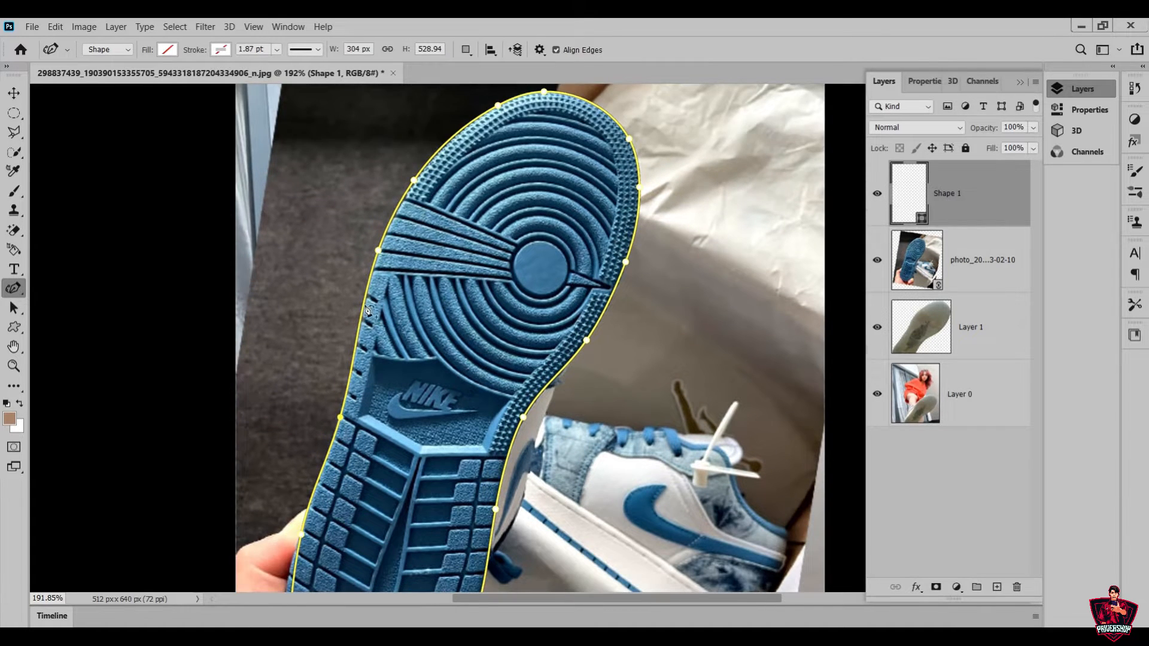
Shape the outline around the left side of the blue sole's heel with added and adjusted anchor points
scroll(335, 413, "down", 3)
left_click_drag(299, 356, 301, 355)
left_click(285, 423)
scroll(329, 455, "down", 1)
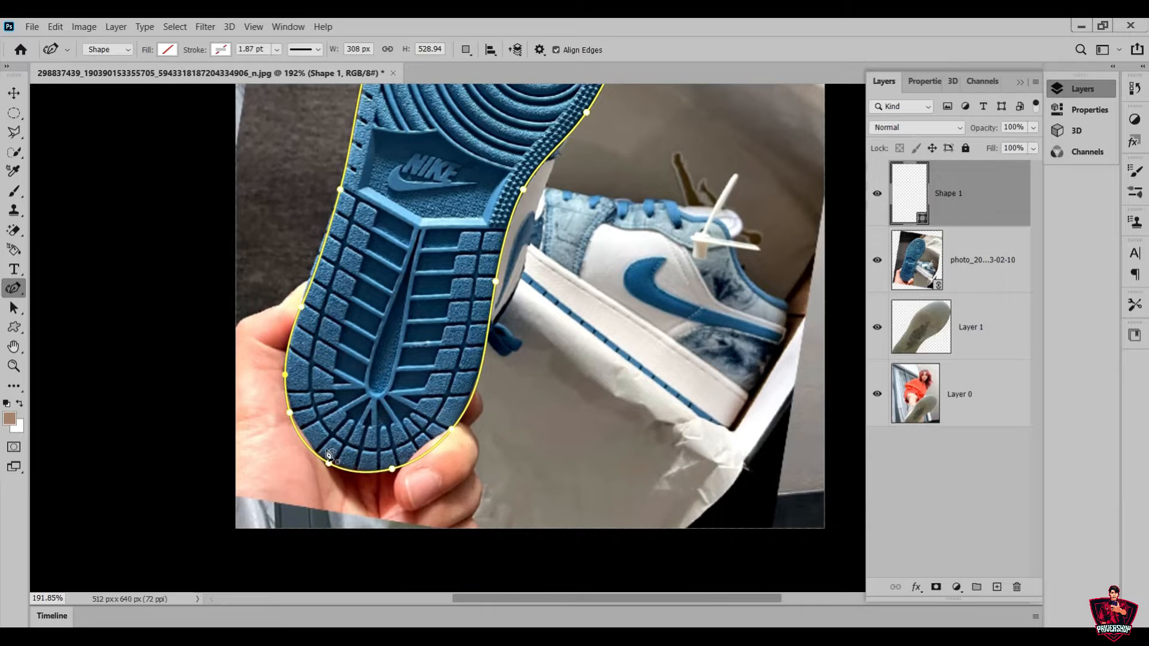
left_click(287, 392)
scroll(419, 467, "up", 2)
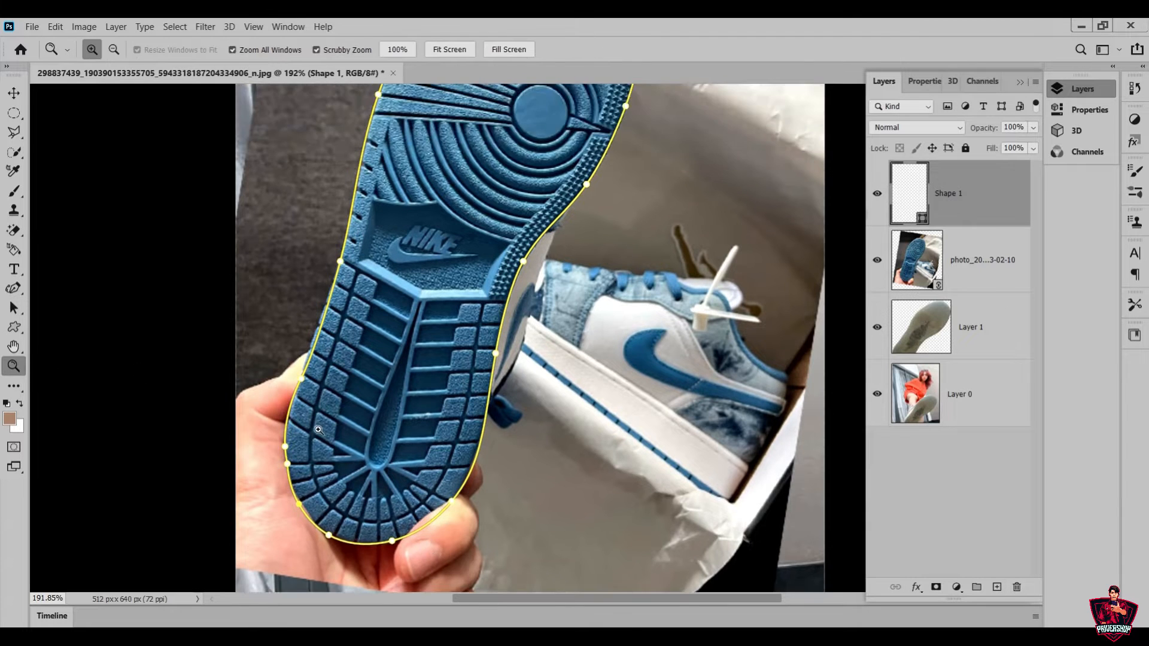
Fine-tune the anchor points on the left heel edge of the blue sole at closer zoom
left_click_drag(358, 375, 413, 365)
left_click_drag(225, 317, 206, 331)
scroll(226, 294, "down", 1)
mouse_move(178, 459)
left_mouse_down()
mouse_move(182, 478)
mouse_move(182, 440)
left_mouse_up()
Refine the outline around the blue sole's forefoot and add an anchor point on the heel's right edge above the thumb
scroll(467, 414, "up", 8)
scroll(616, 310, "up", 8)
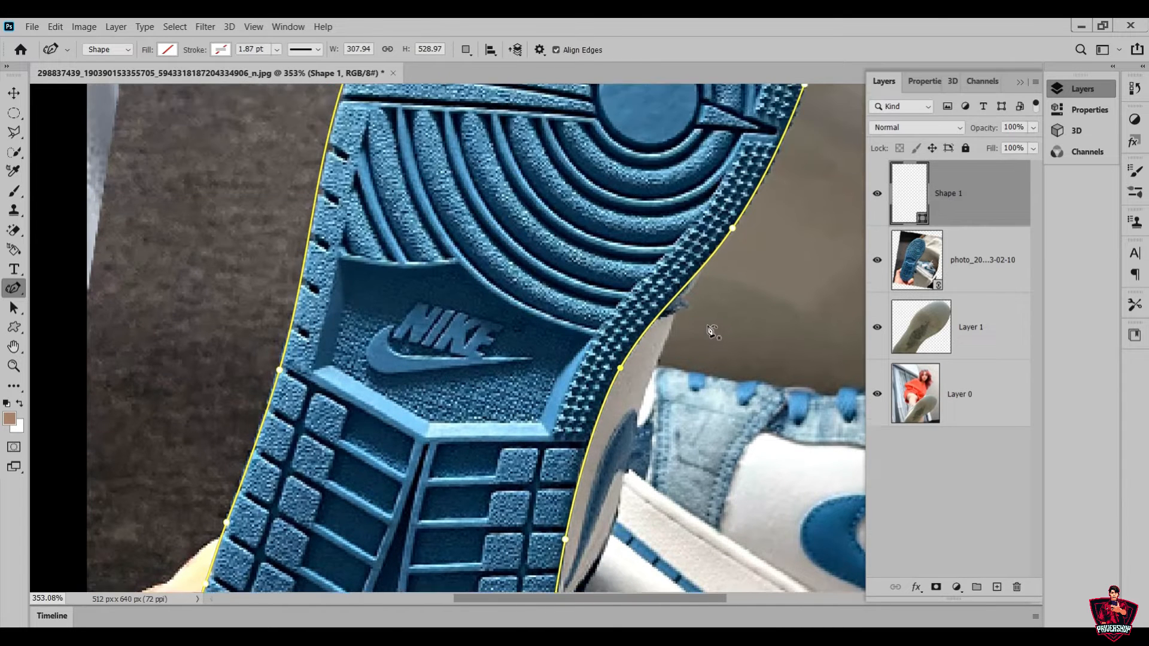
scroll(796, 269, "up", 10)
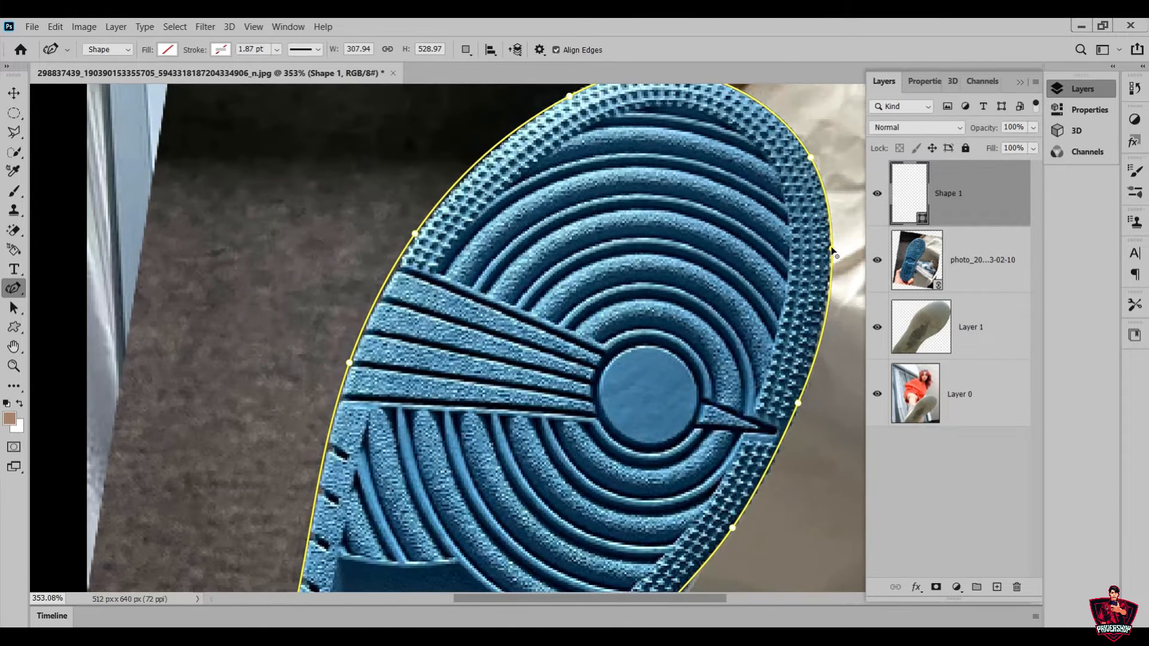
left_click_drag(419, 311, 422, 305)
scroll(422, 305, "down", 20)
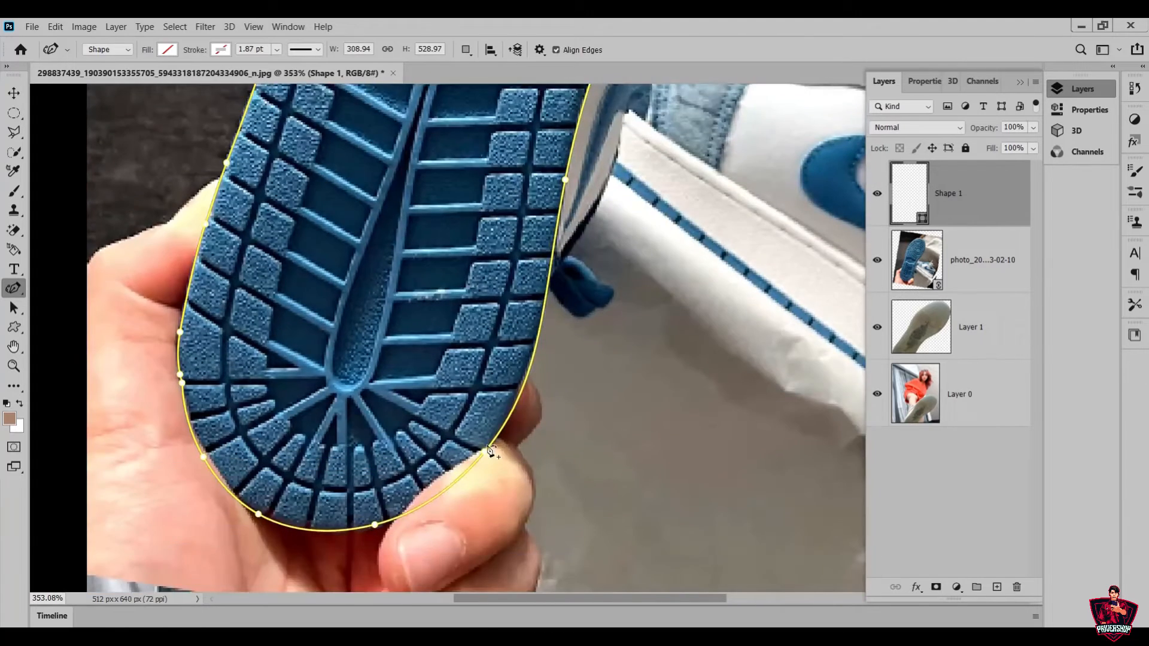
left_click(519, 389)
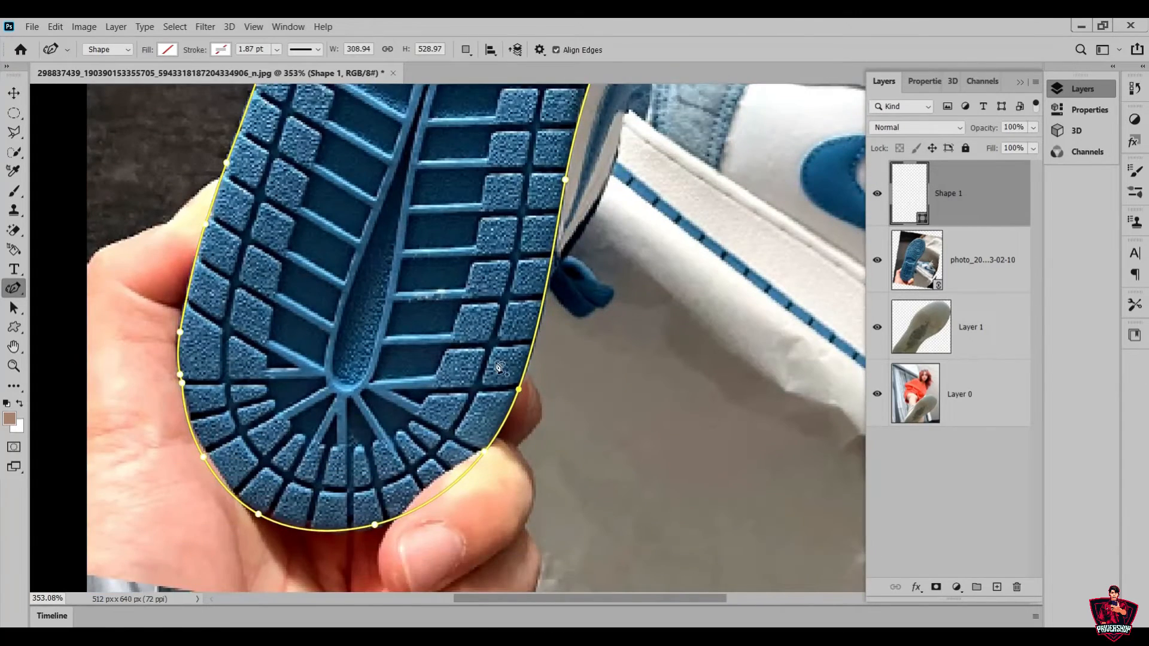
Adjust the anchor point on the left side of the blue sole's heel
scroll(263, 406, "down", 1)
left_click_drag(182, 359, 183, 373)
scroll(356, 540, "up", 5)
key("z")
left_click_drag(452, 530, 415, 490)
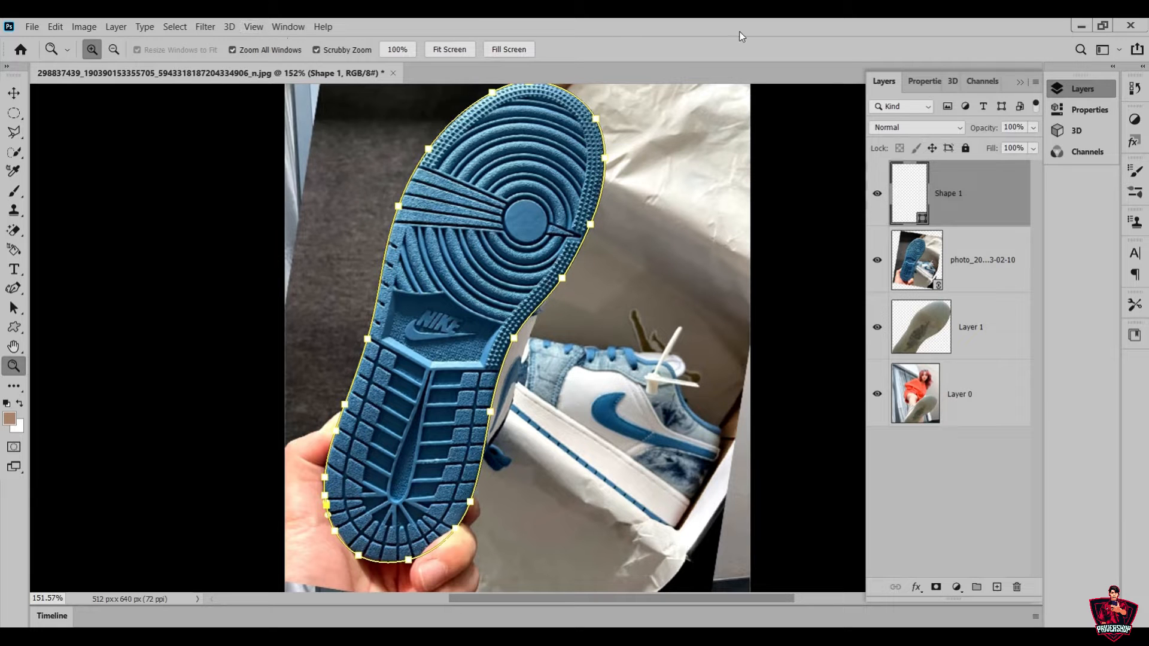
Load the Shape 1 path as a selection around the blue sole and return to the layer list
left_click(253, 27)
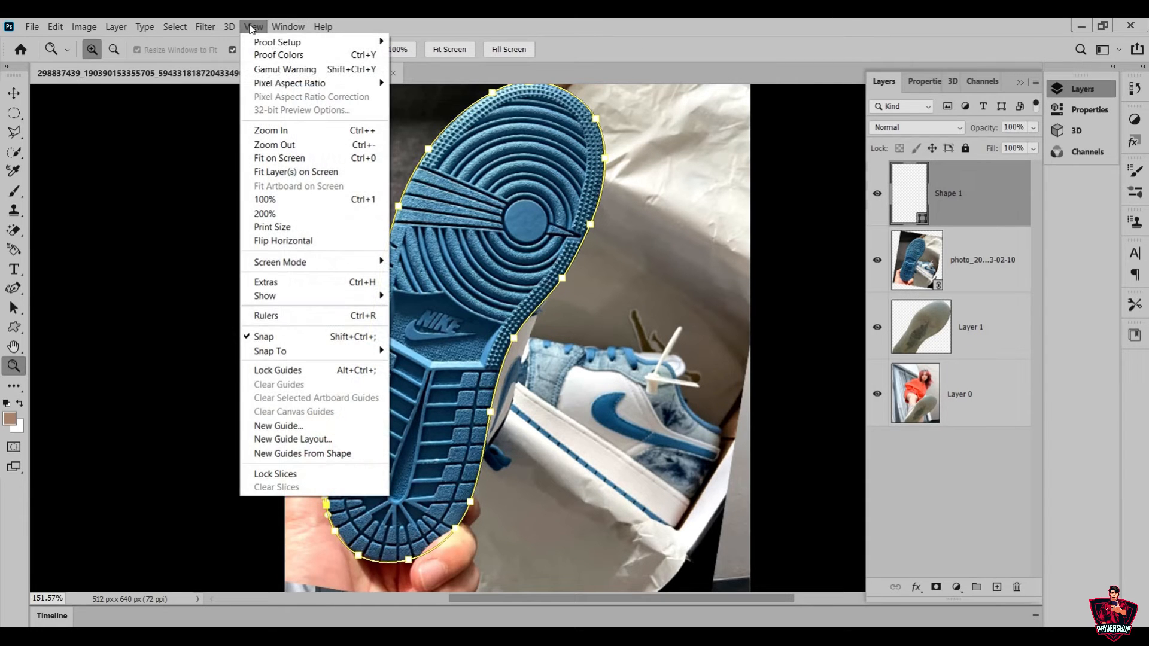
mouse_move(277, 28)
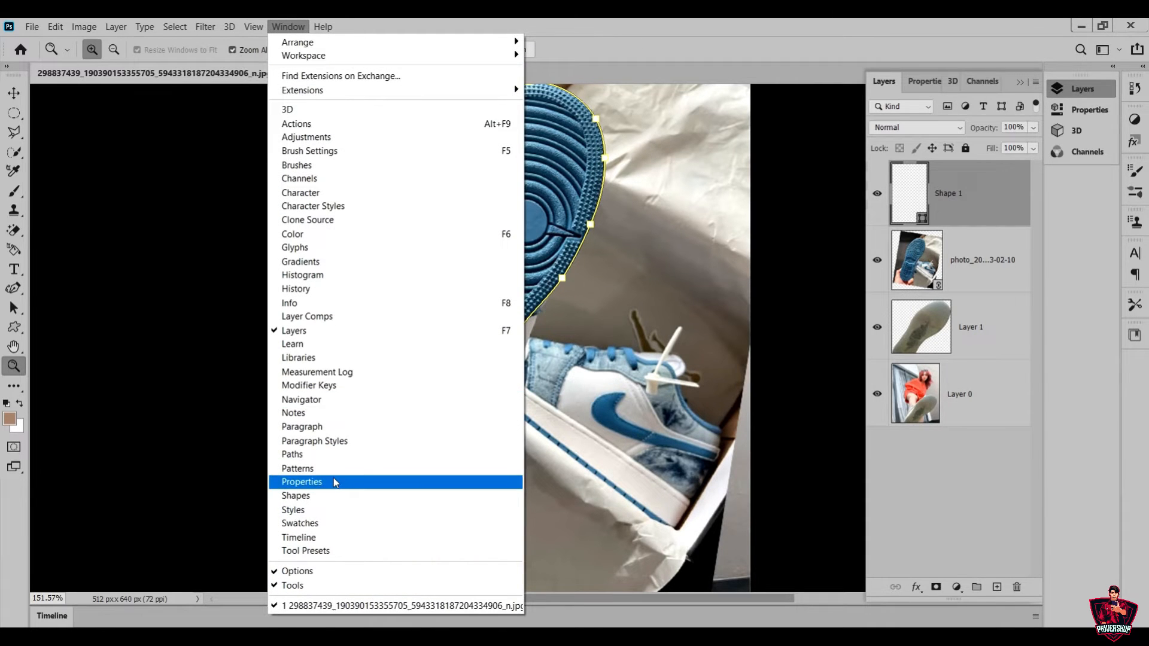
left_click(371, 483)
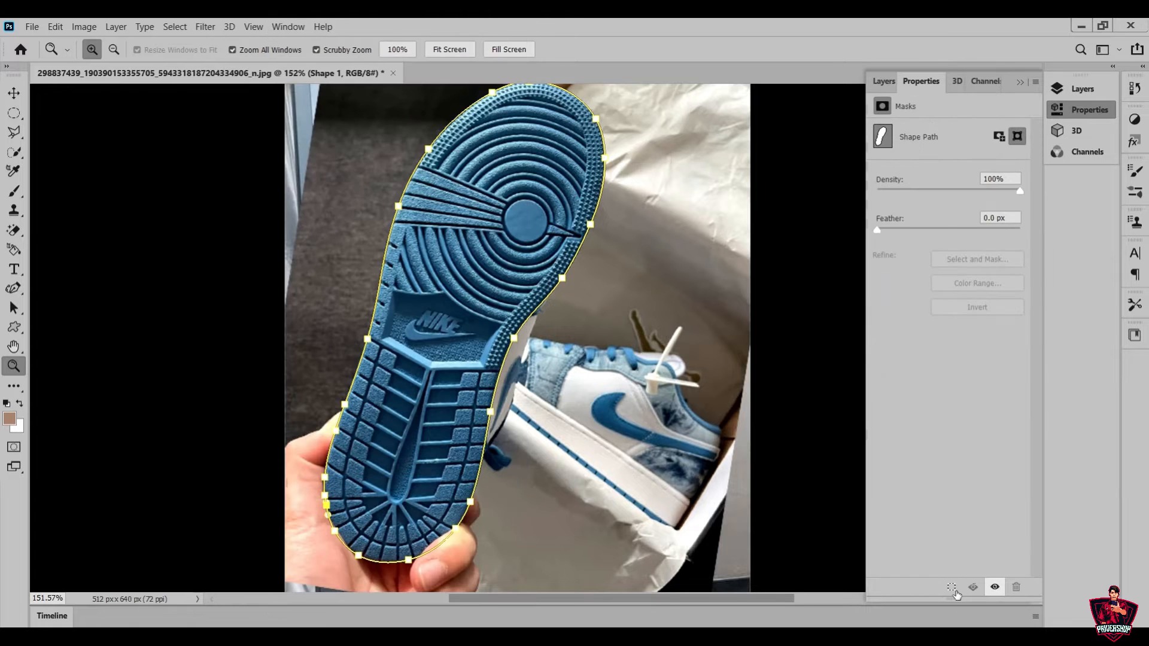
left_click(951, 587)
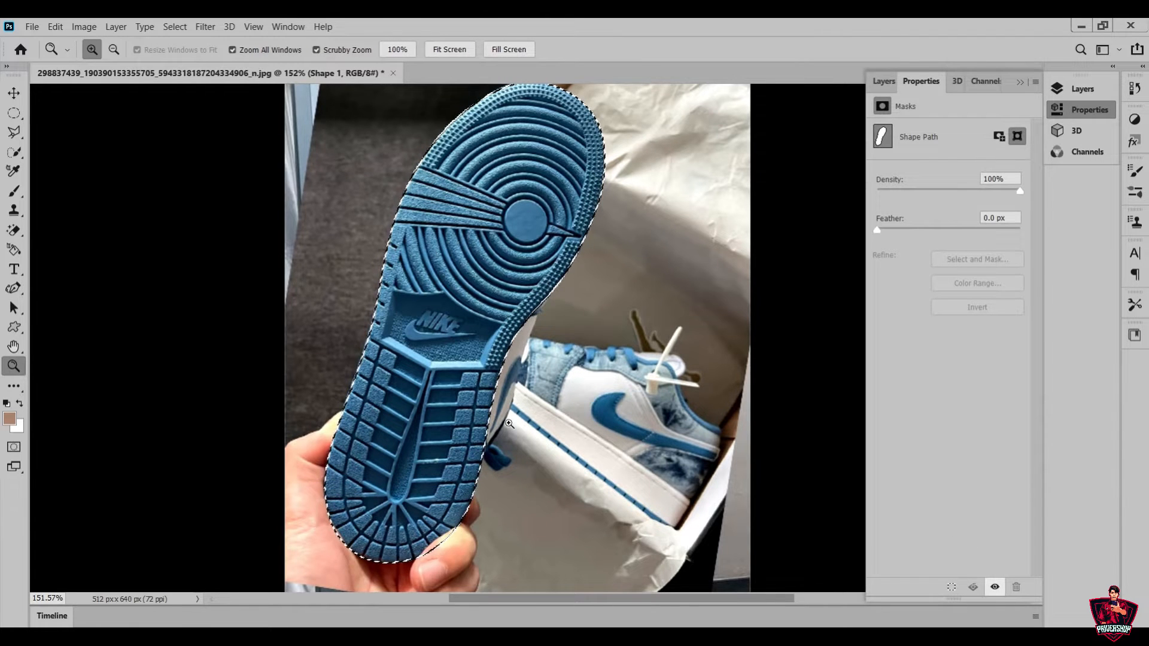
left_click(1020, 82)
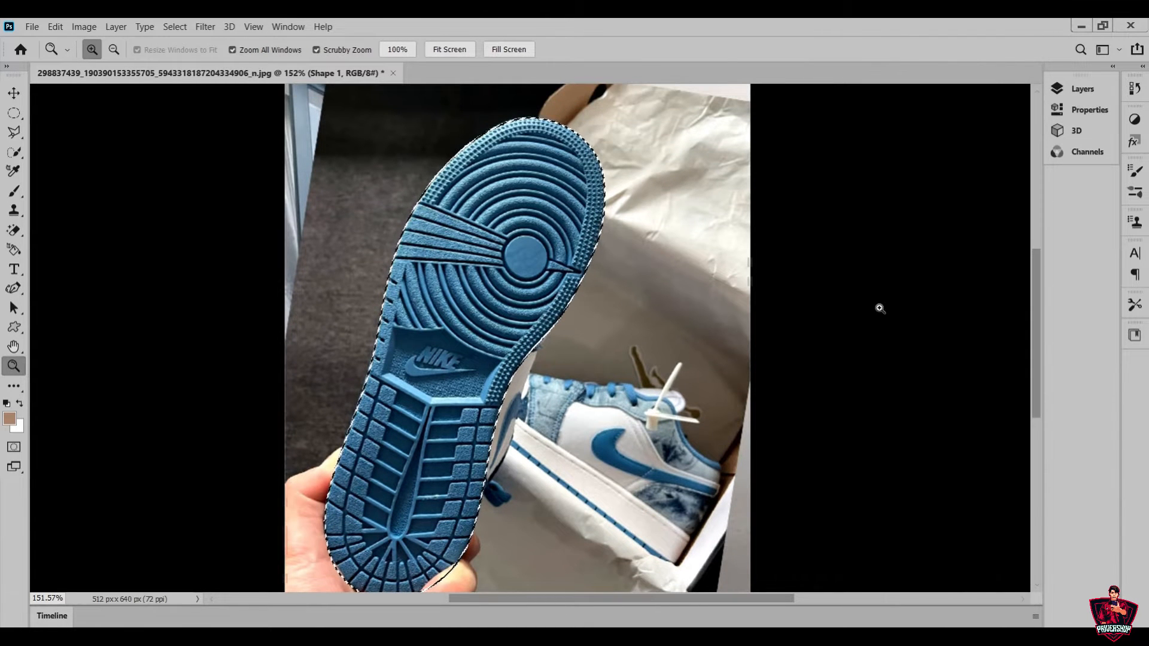
left_click(1077, 91)
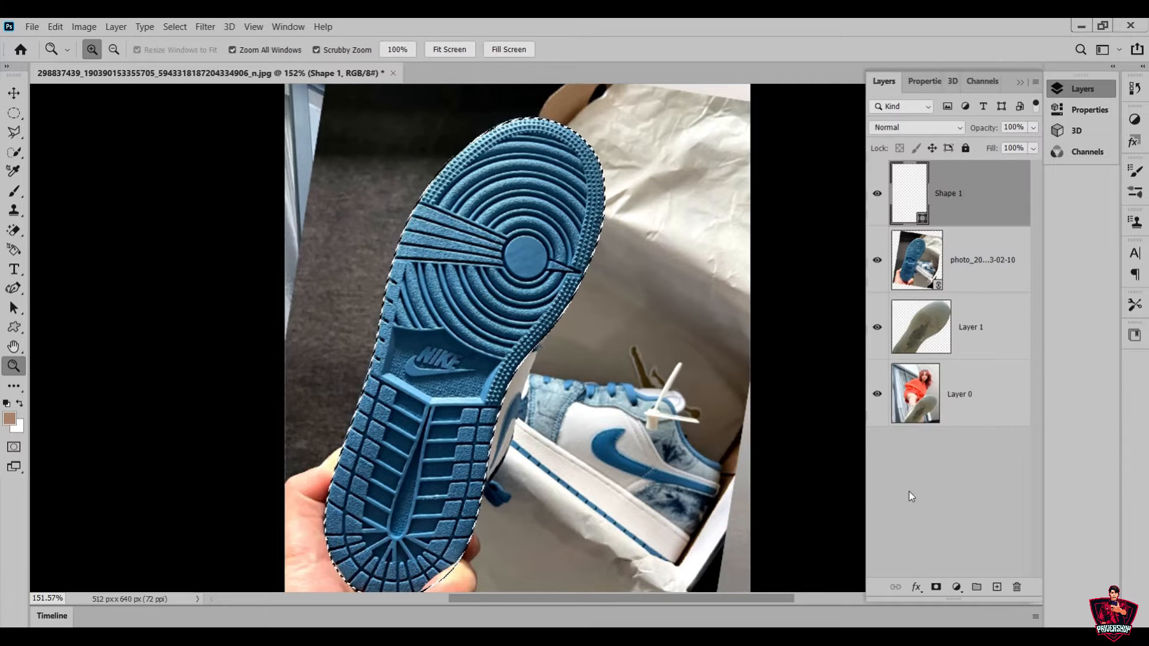
Add a layer mask to the sole photo layer from the selection to isolate the blue sole
left_click(984, 282)
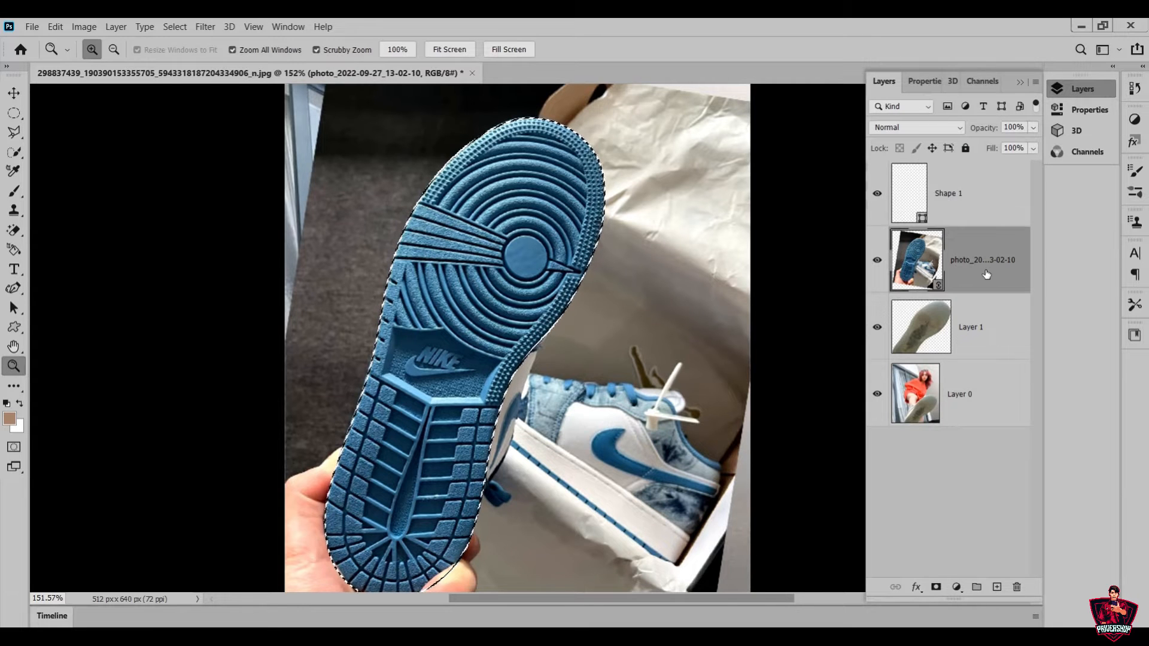
left_click(937, 587)
scroll(500, 424, "down", 4)
scroll(501, 424, "up", 5)
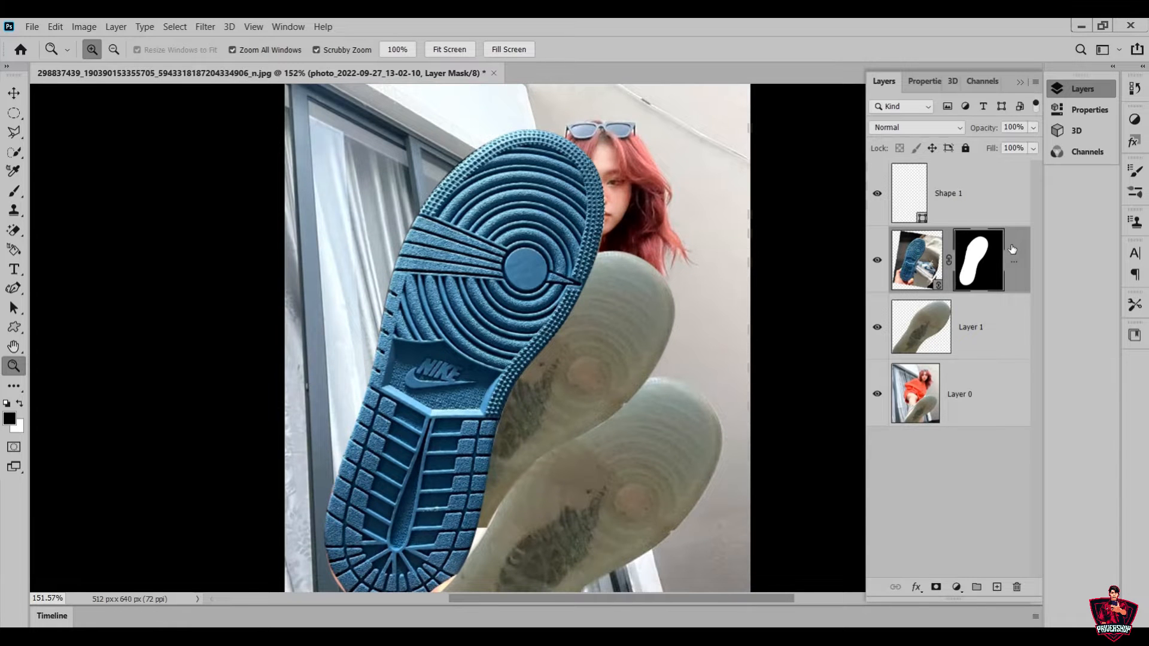
Convert the masked sole layer to a smart object and delete the Shape 1 layer
right_click(1012, 249)
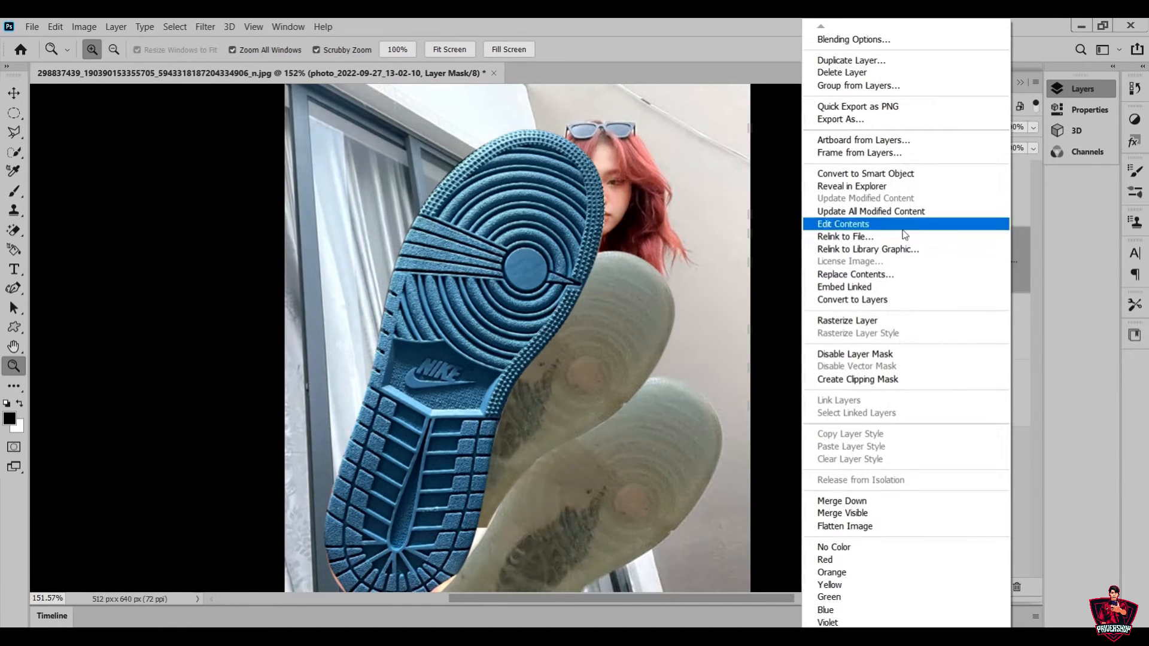
left_click(975, 173)
scroll(514, 335, "down", 2)
scroll(515, 335, "up", 2)
key("v")
left_click_drag(560, 215, 597, 249)
left_click_drag(957, 200, 1019, 586)
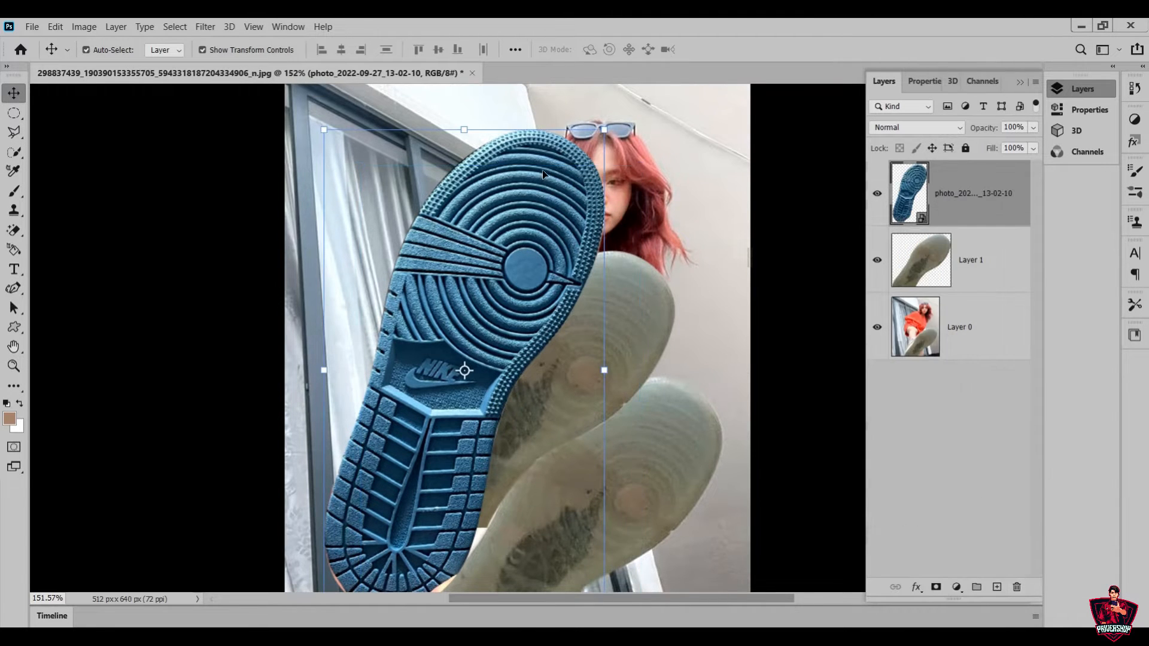
Rotate the blue sole about 19.8°, scale it to about 77.5% and place it over the upper plain sole
left_click_drag(474, 118, 548, 164)
left_click_drag(522, 257, 506, 174)
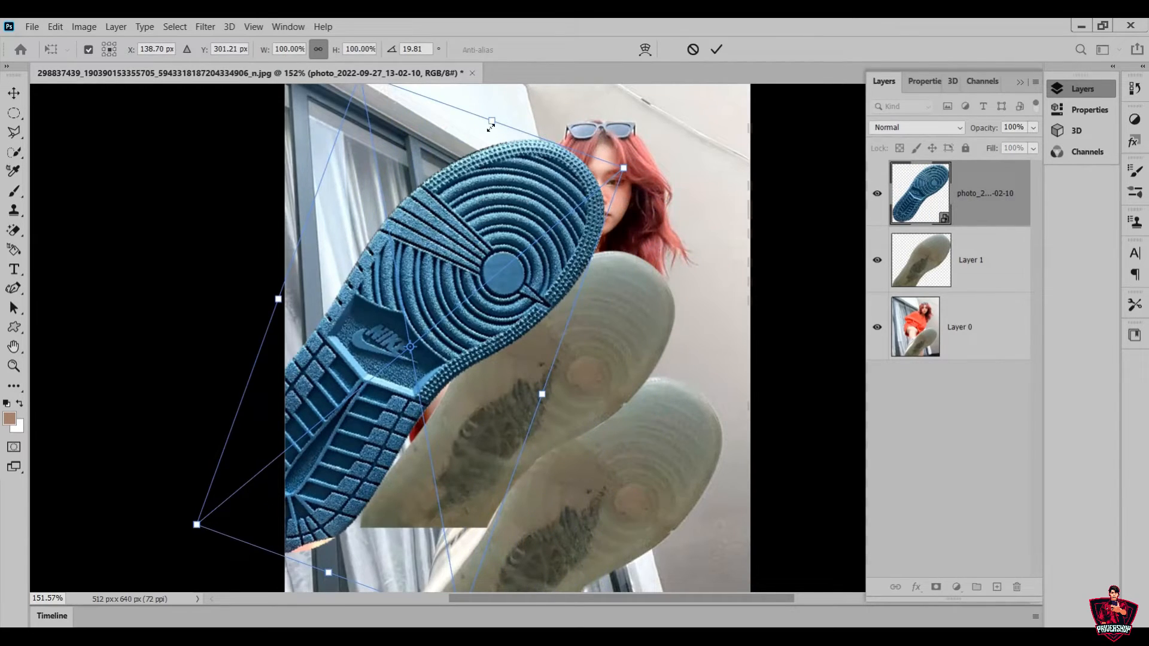
left_click_drag(493, 122, 428, 227)
left_click_drag(445, 305, 571, 325)
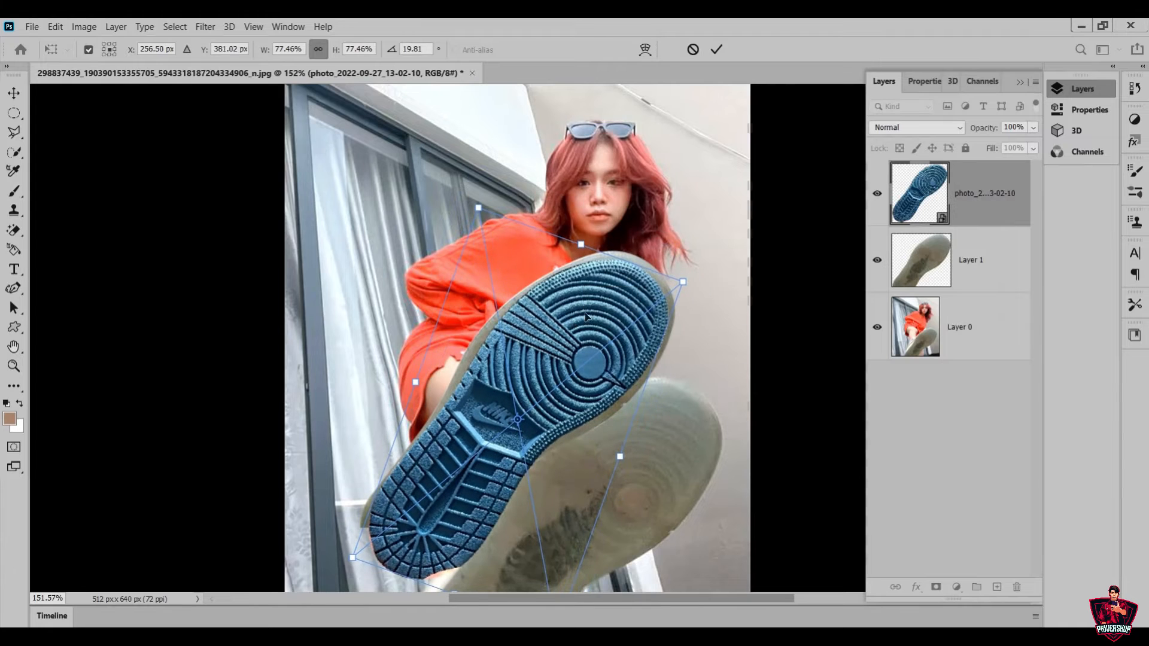
Fine-tune the sole's fit over the upper shoe, scaling it to about 79.7% and rotating it to about 19.7°
mouse_move(592, 234)
left_mouse_down()
mouse_move(598, 244)
mouse_move(582, 236)
left_mouse_up()
mouse_move(583, 361)
left_mouse_down()
mouse_move(572, 362)
mouse_move(582, 360)
left_mouse_up()
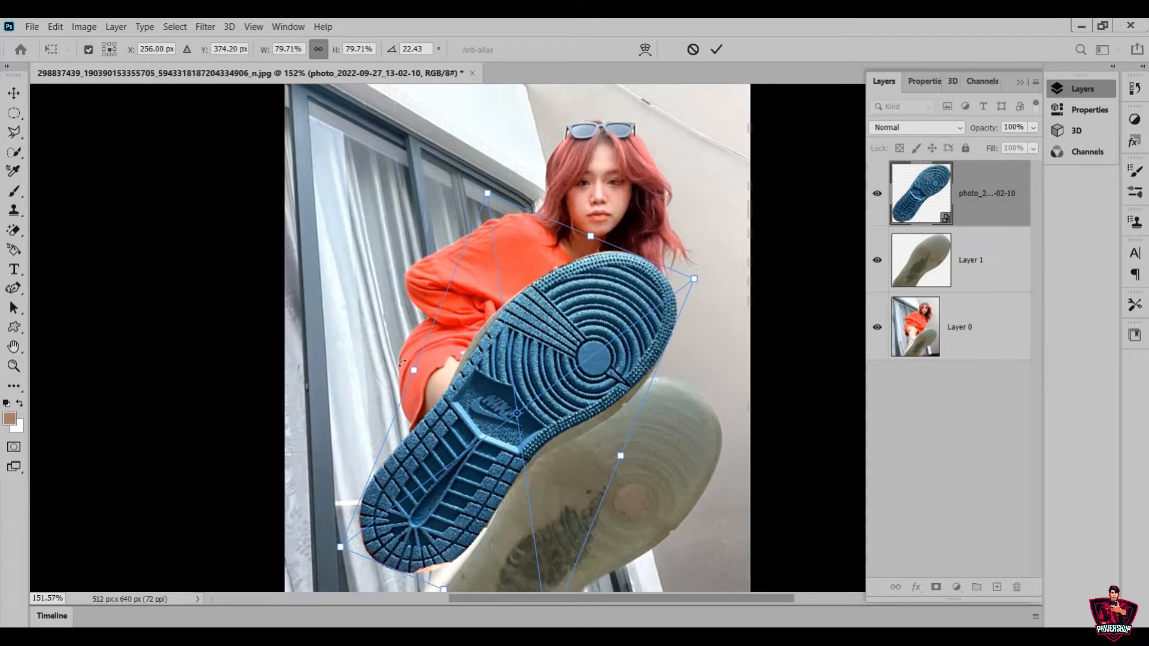
left_click_drag(402, 364, 400, 370)
left_click_drag(582, 390, 570, 397)
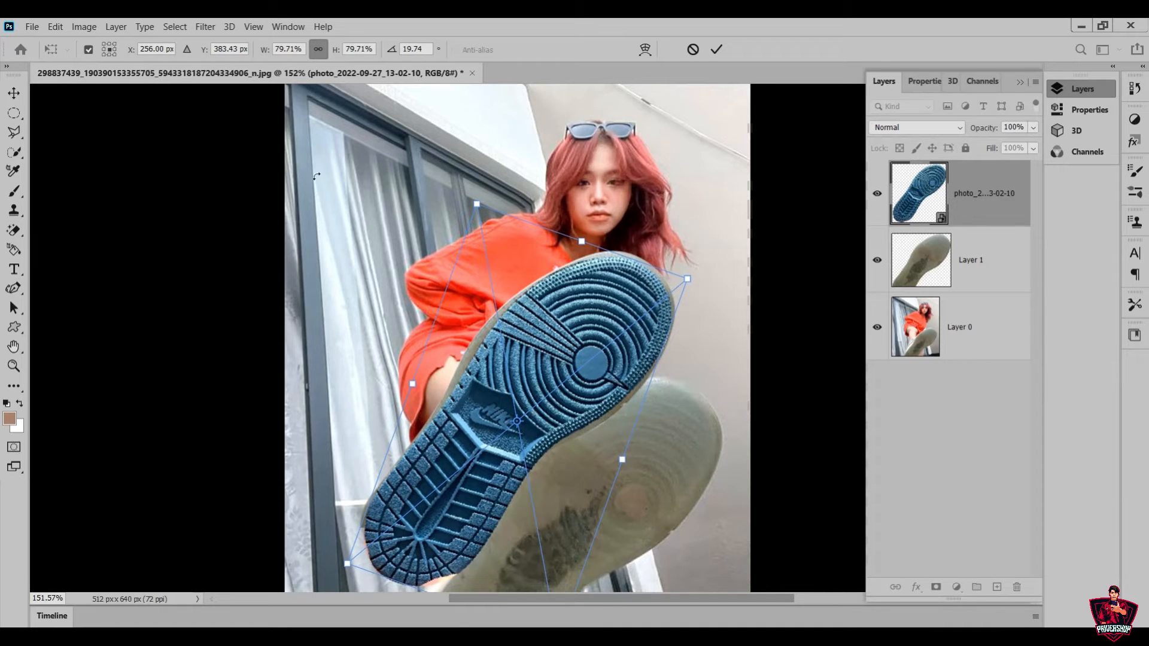
left_click(645, 49)
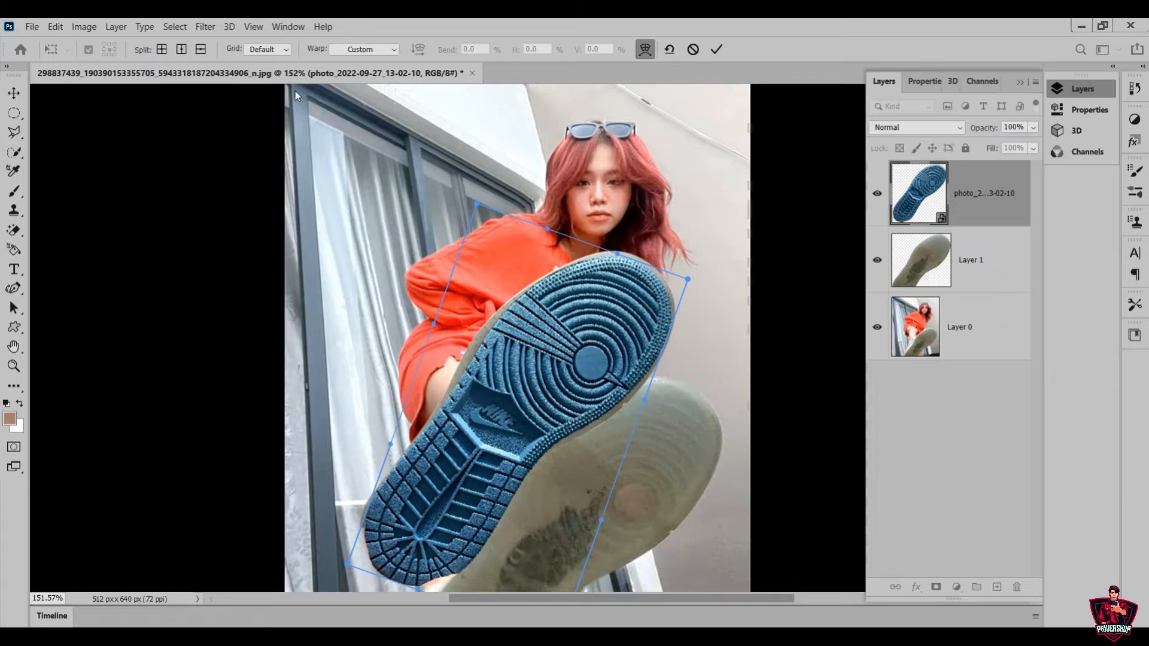
right_click(515, 379)
left_click(548, 455)
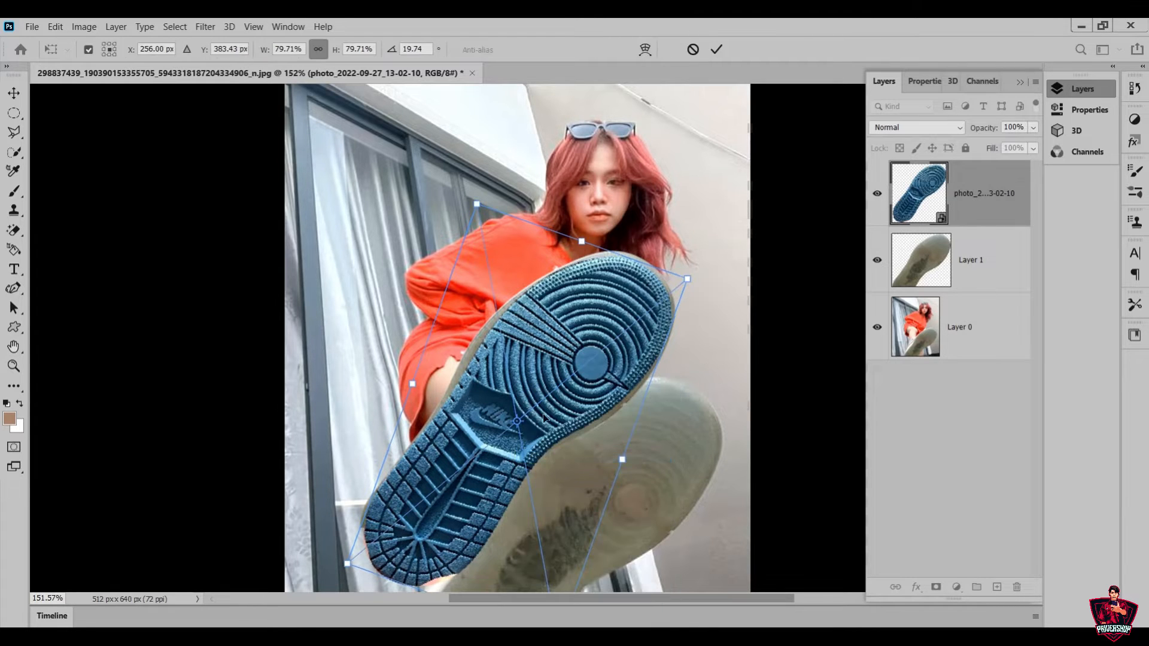
Apply a Perspective transform to the blue sole, adjusting its corners to fit the upper shoe's toe and heel
right_click(539, 371)
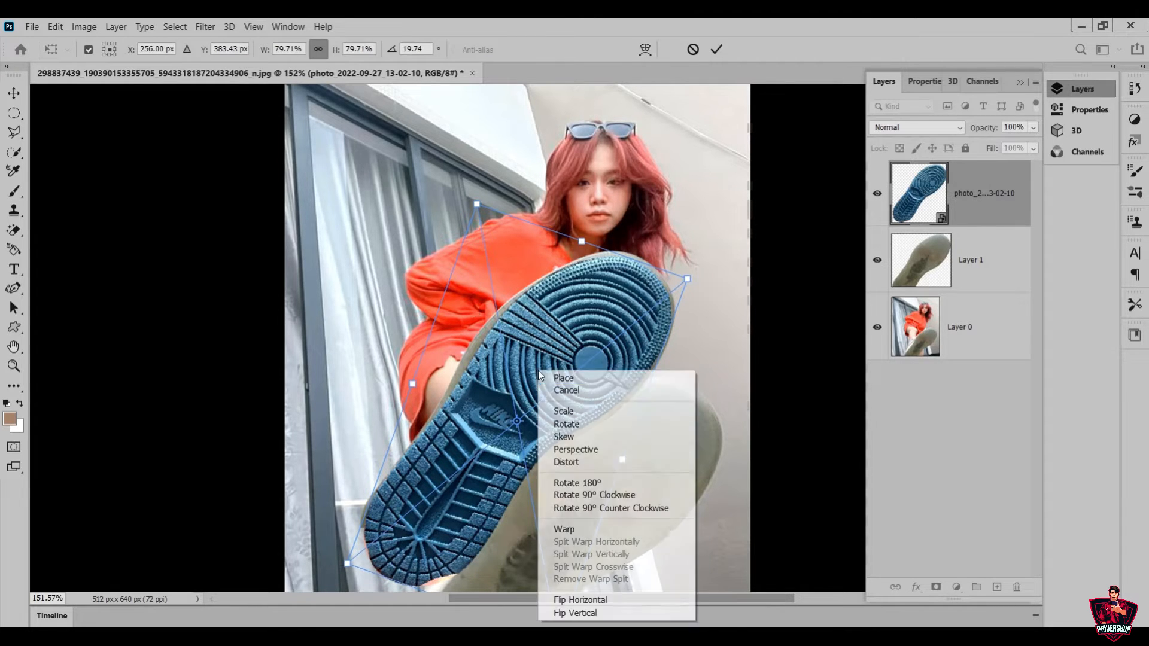
left_click(649, 453)
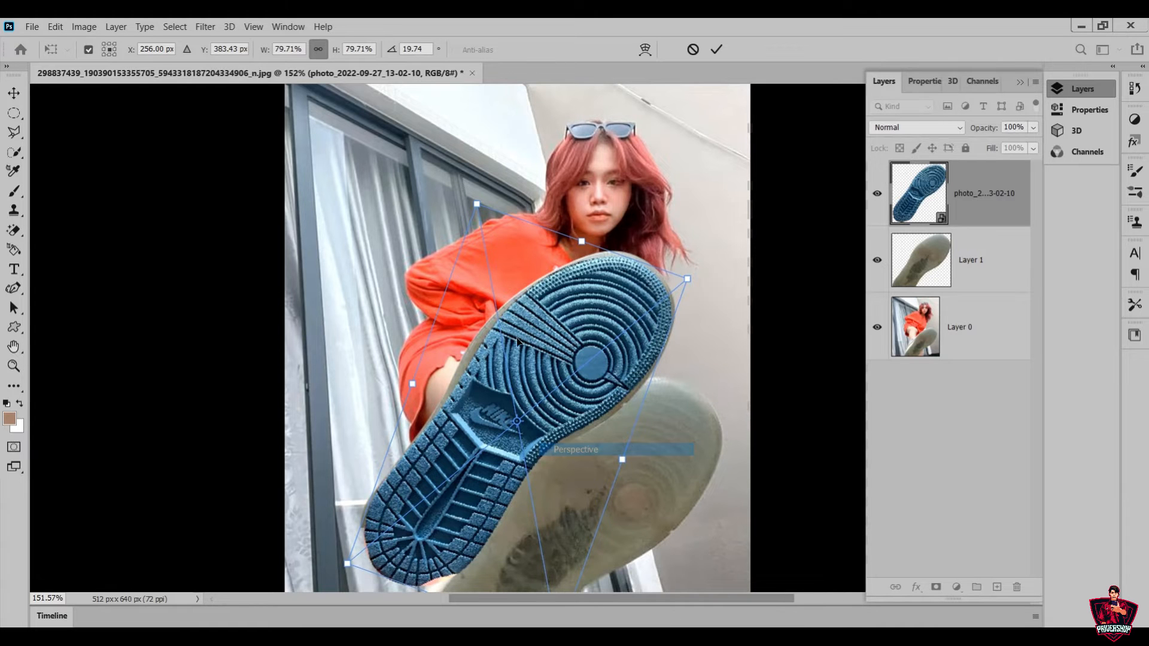
left_click_drag(477, 204, 483, 195)
left_click_drag(688, 279, 691, 282)
left_click_drag(344, 575, 355, 578)
scroll(359, 571, "down", 2)
left_click_drag(443, 467, 443, 457)
left_click_drag(637, 209, 631, 281)
mouse_move(362, 465)
left_mouse_down()
mouse_move(369, 488)
mouse_move(367, 477)
left_mouse_up()
key("Return")
Resize the blue sole to about 85% width and 81% height, rotate it to about 18.3° and nudge it into place
left_click_drag(683, 341, 684, 345)
left_click_drag(597, 364, 597, 360)
left_click_drag(472, 138, 468, 131)
left_click_drag(542, 560, 545, 579)
mouse_move(583, 360)
left_mouse_down()
mouse_move(567, 354)
mouse_move(580, 357)
left_mouse_up()
left_click_drag(623, 387, 615, 385)
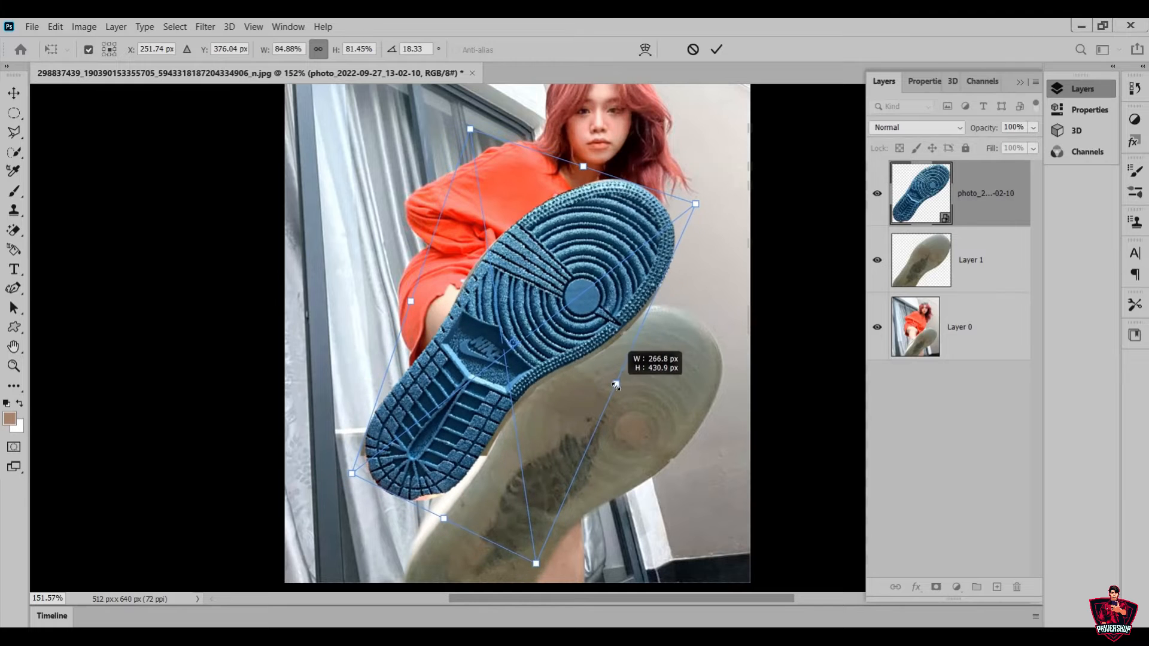
left_click_drag(596, 328, 599, 329)
Make small final corner and rotation adjustments to the blue sole and apply the transform
scroll(599, 330, "up", 1)
left_click_drag(474, 166, 474, 170)
left_click_drag(797, 231, 794, 225)
scroll(541, 541, "down", 1)
mouse_move(542, 541)
left_mouse_down()
mouse_move(530, 525)
mouse_move(541, 541)
left_mouse_up()
key("Return")
Warp the blue sole with a 3 x 3 grid, pulling its toe, left edge and heel outward to cover the plain sole
key("ctrl+t")
left_click(645, 49)
left_click(288, 50)
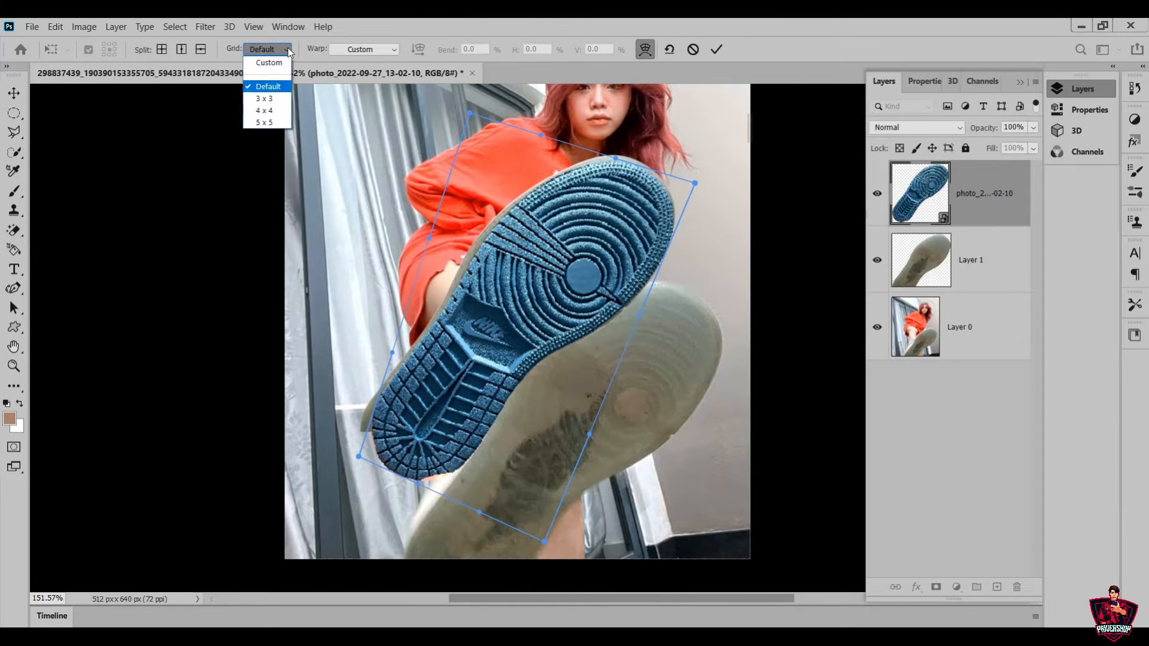
left_click(264, 97)
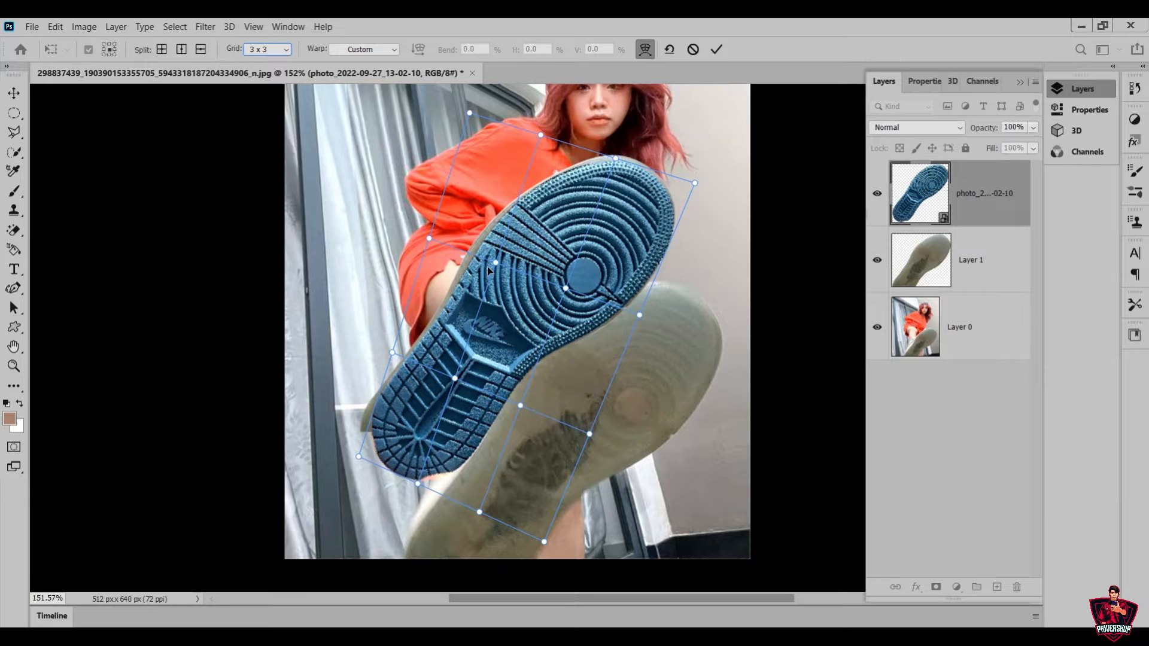
left_click_drag(491, 263, 487, 257)
left_click_drag(616, 159, 617, 152)
left_click_drag(695, 183, 697, 178)
left_click_drag(639, 314, 645, 316)
left_click_drag(359, 456, 345, 462)
mouse_move(381, 388)
left_mouse_down()
mouse_move(388, 351)
mouse_move(377, 389)
left_mouse_up()
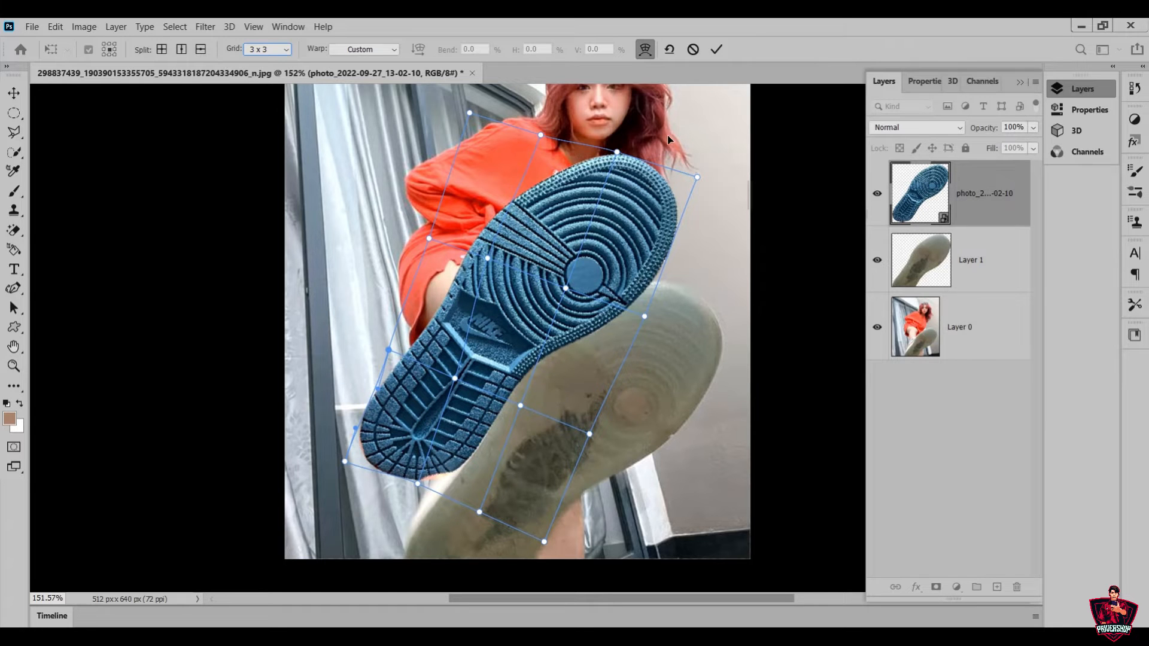
left_click(717, 49)
Clip the blue sole layer to Layer 1 and move both layers about 51 px right and 140 px down onto the original shoe
right_click(971, 210)
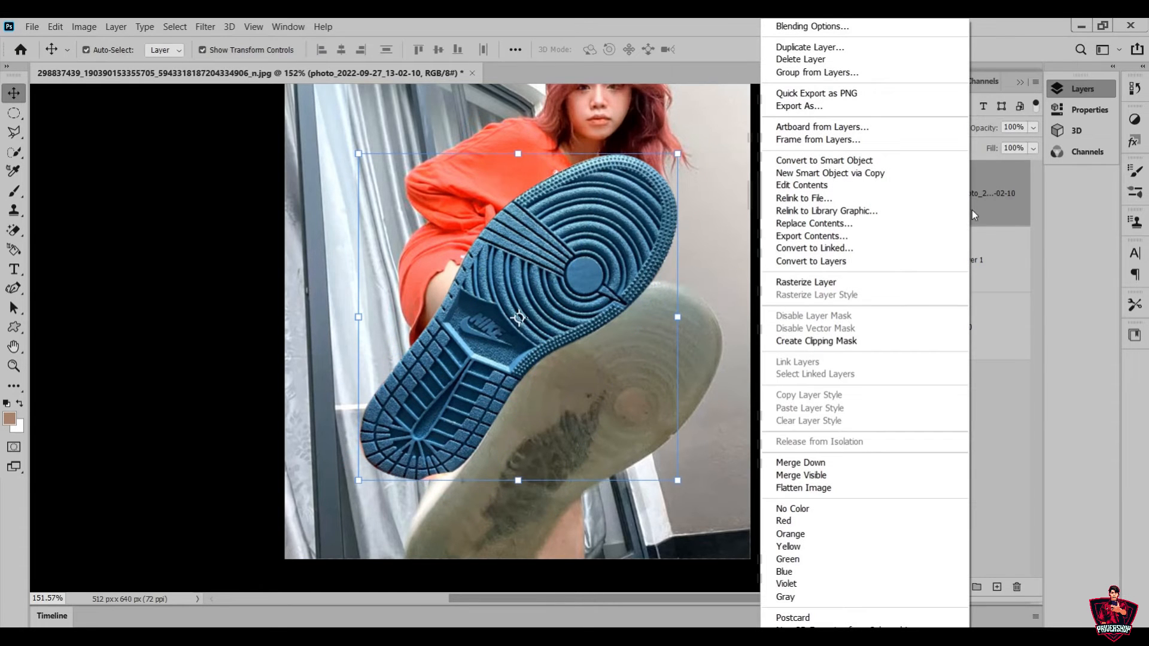
left_click(883, 341)
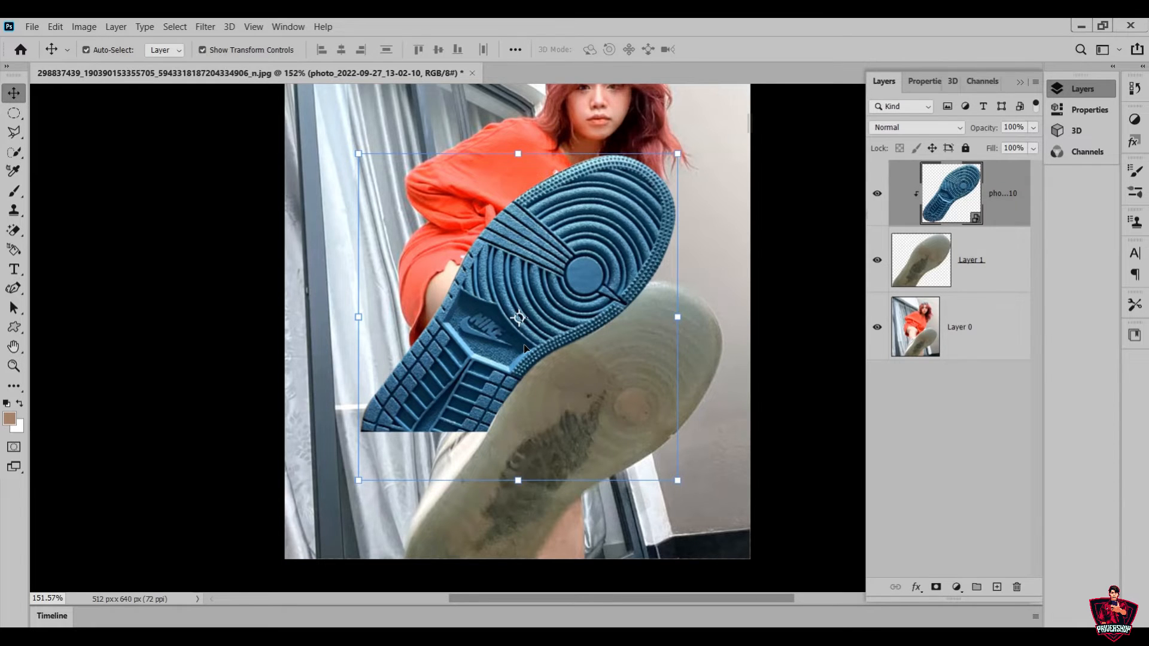
left_click(987, 257)
left_click_drag(519, 282, 565, 410)
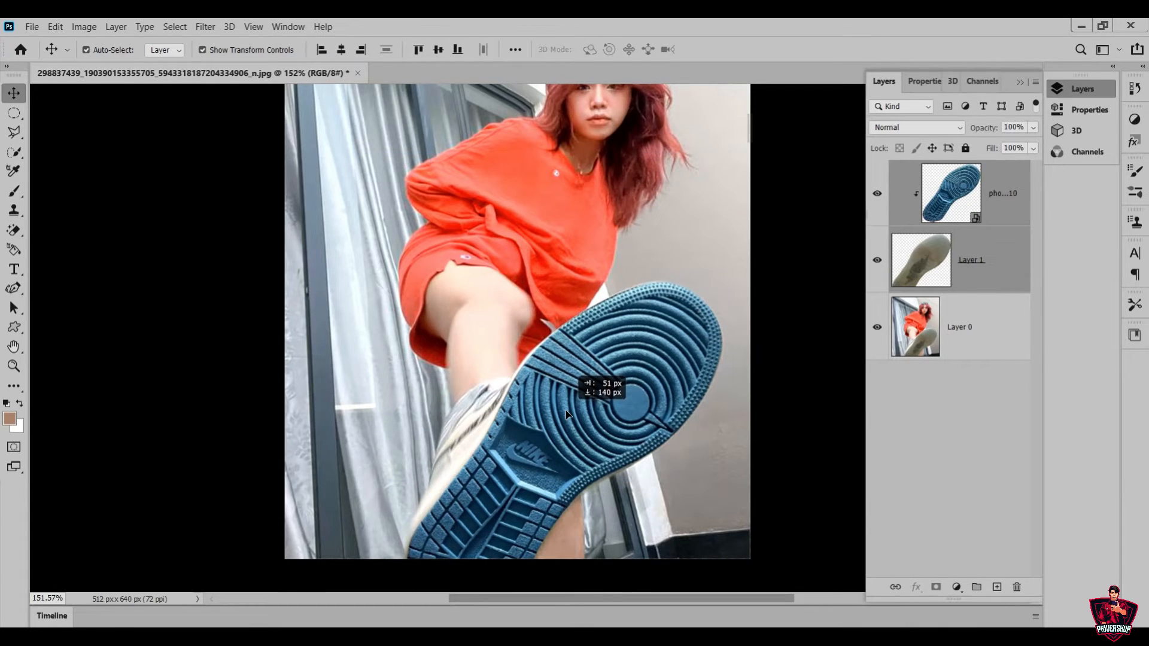
left_click_drag(565, 411, 566, 410)
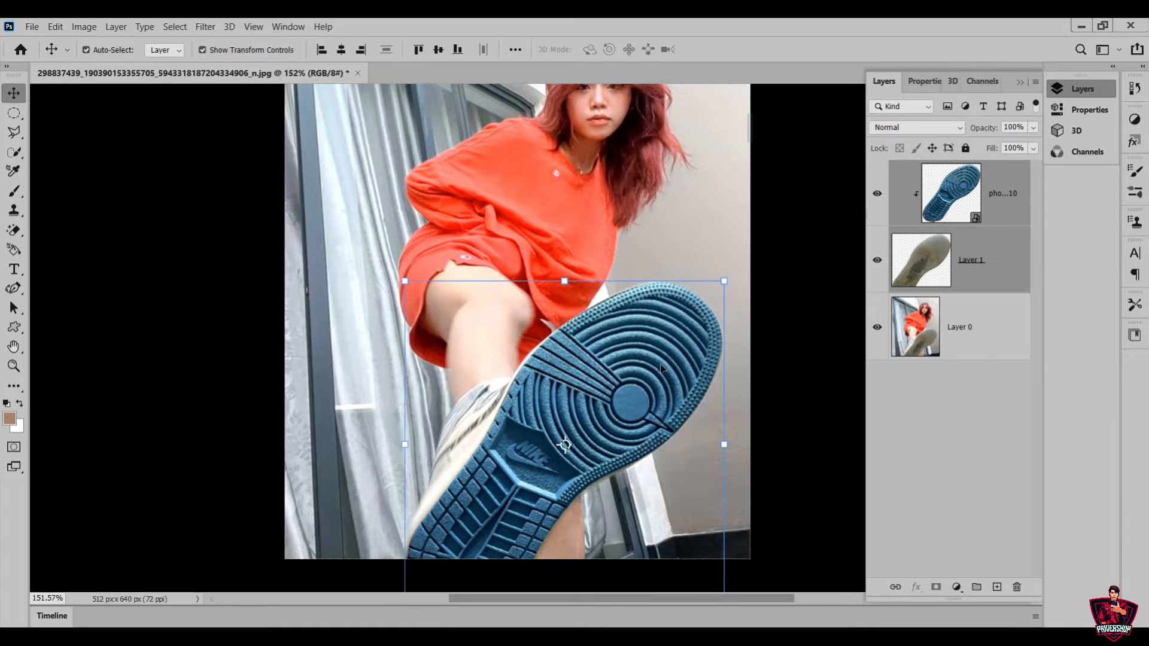
Rasterize the blue sole's smart object layer so the Blur tool can work on its heel edge
left_click(998, 269)
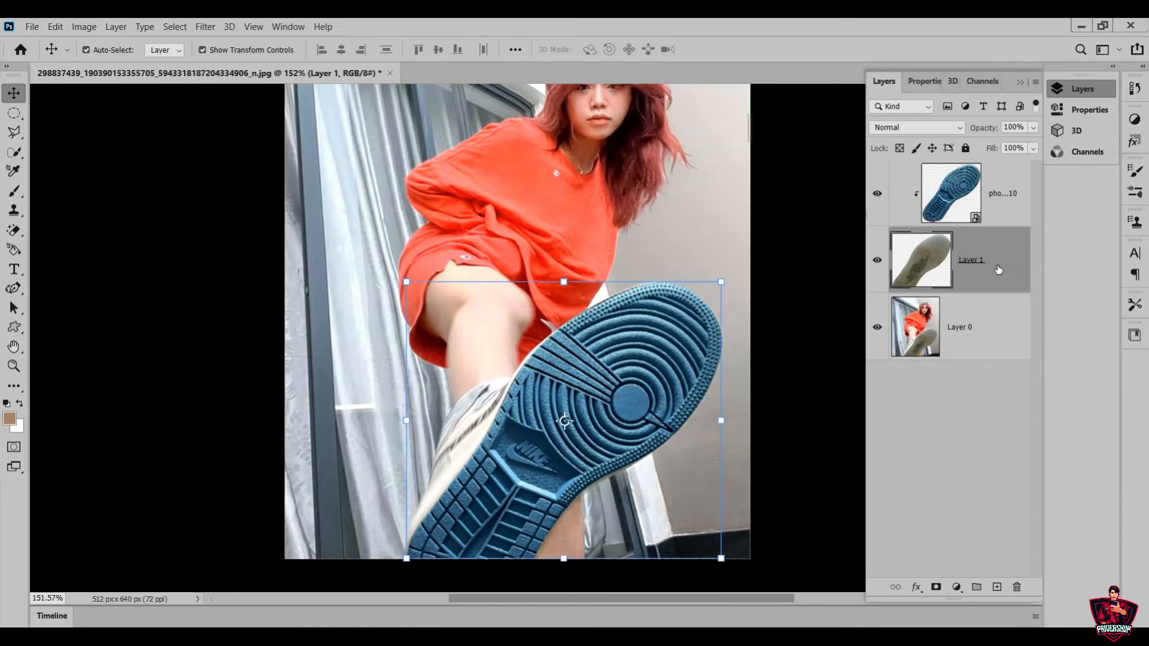
left_click(1009, 205)
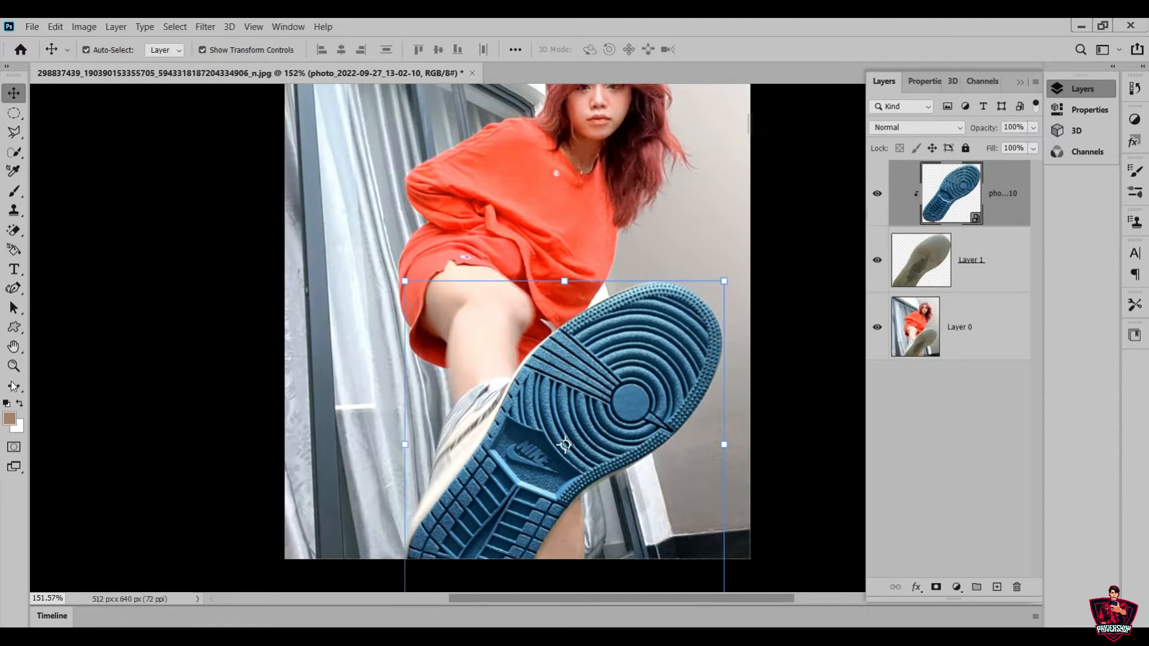
left_click(14, 366)
left_click_drag(430, 568, 467, 557)
scroll(386, 516, "down", 1)
mouse_move(451, 482)
left_mouse_down()
mouse_move(361, 465)
mouse_move(418, 487)
mouse_move(372, 497)
mouse_move(479, 495)
mouse_move(453, 488)
mouse_move(469, 490)
left_mouse_up()
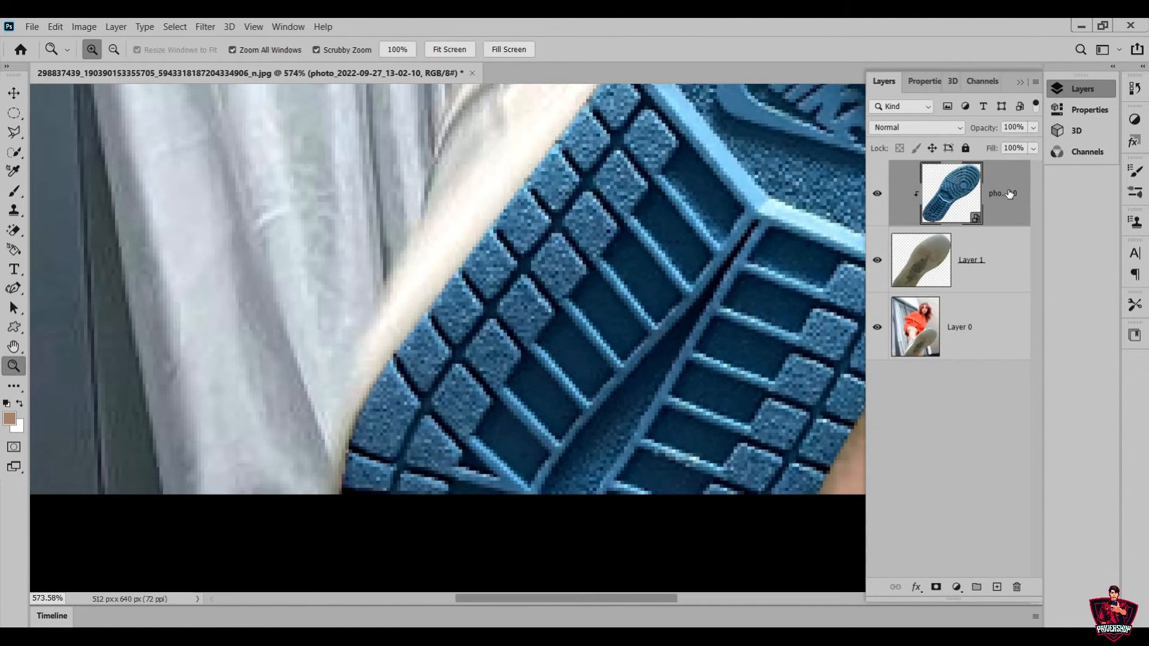
left_click(21, 390)
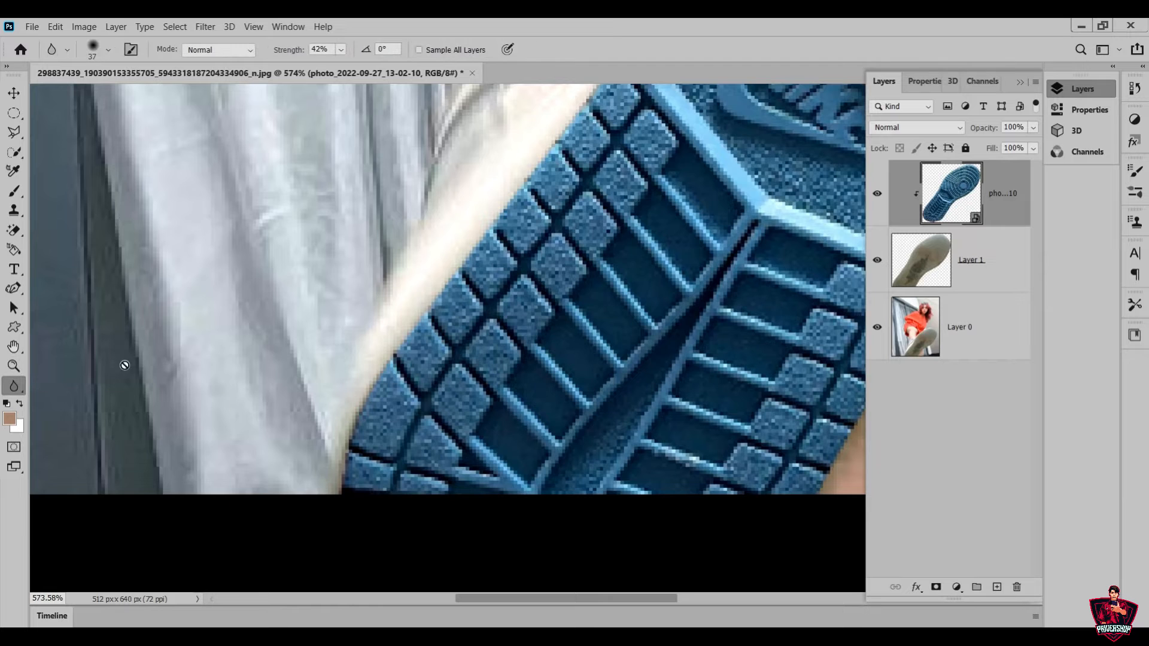
left_click(360, 382)
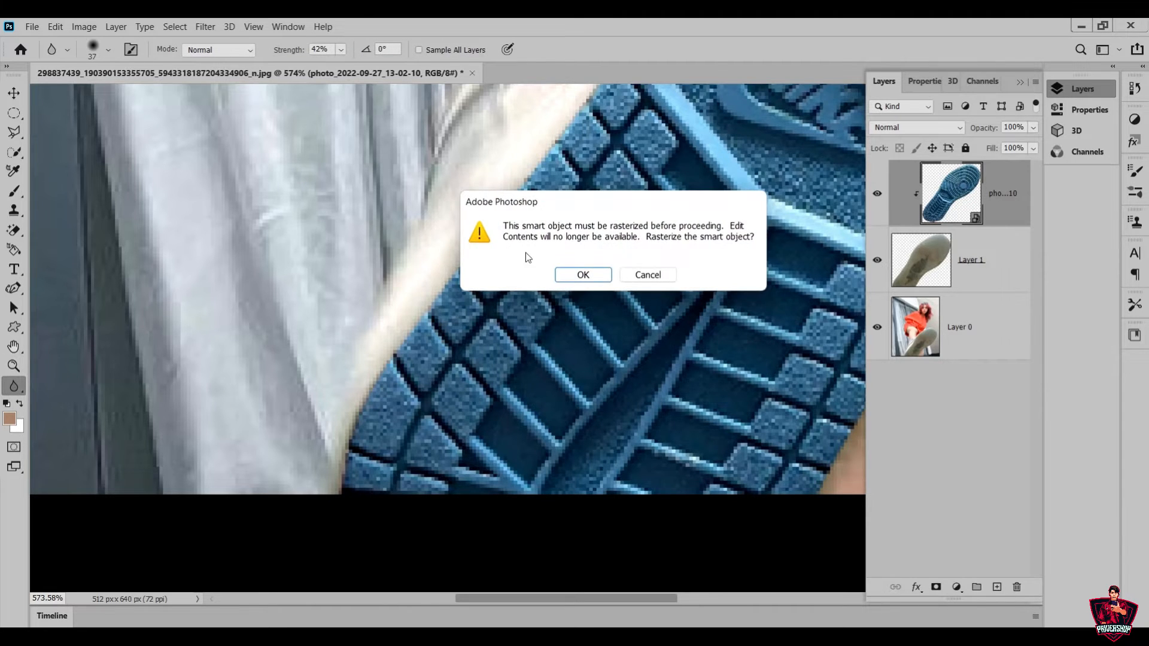
left_click(582, 275)
Blur the blue sole's edge from the heel up along the white shoe side with a 37 px brush at 42% strength
mouse_move(356, 337)
left_mouse_down()
mouse_move(321, 456)
mouse_move(321, 434)
mouse_move(324, 508)
left_mouse_up()
scroll(385, 368, "up", 2)
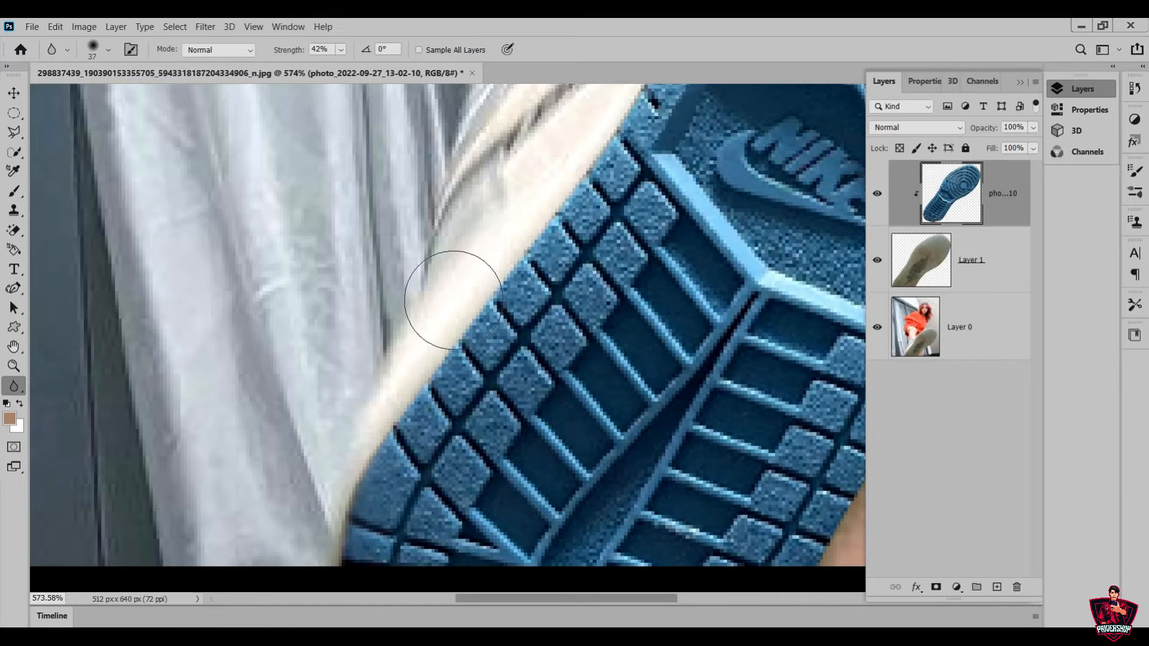
scroll(364, 455, "up", 2)
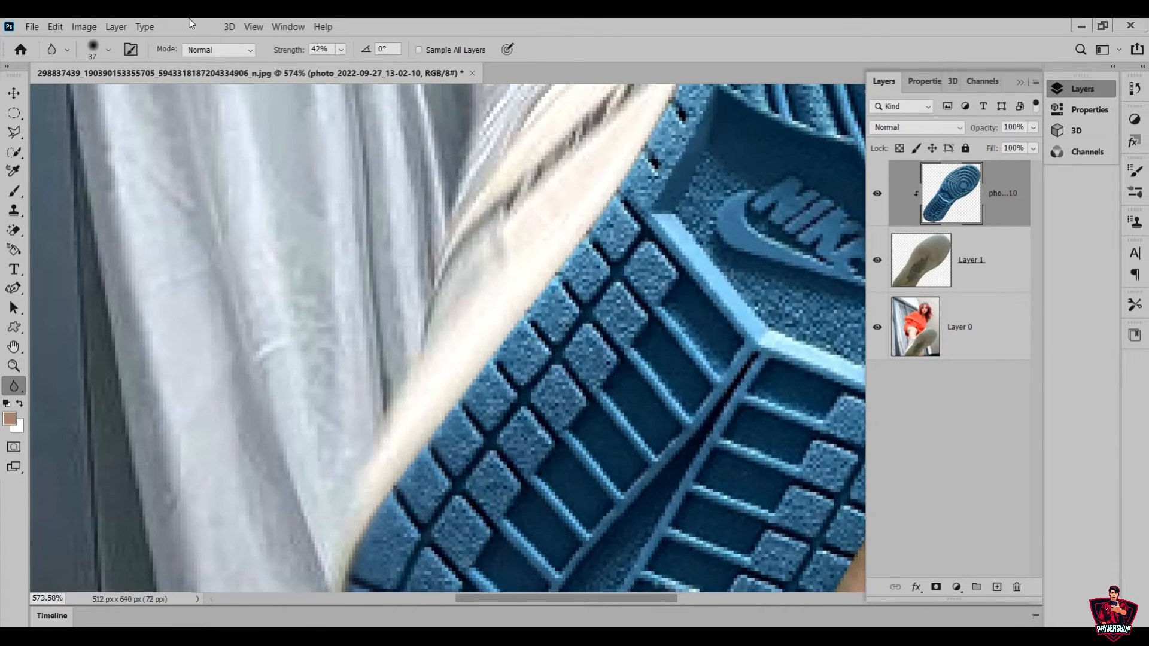
left_click(109, 49)
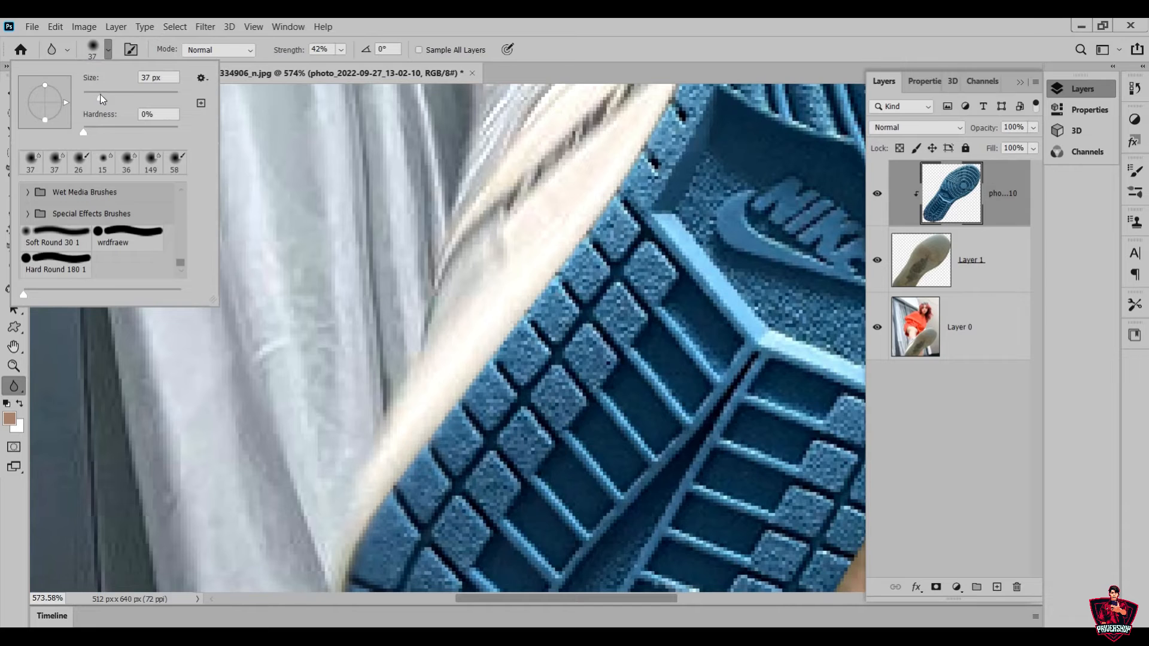
left_click(515, 257)
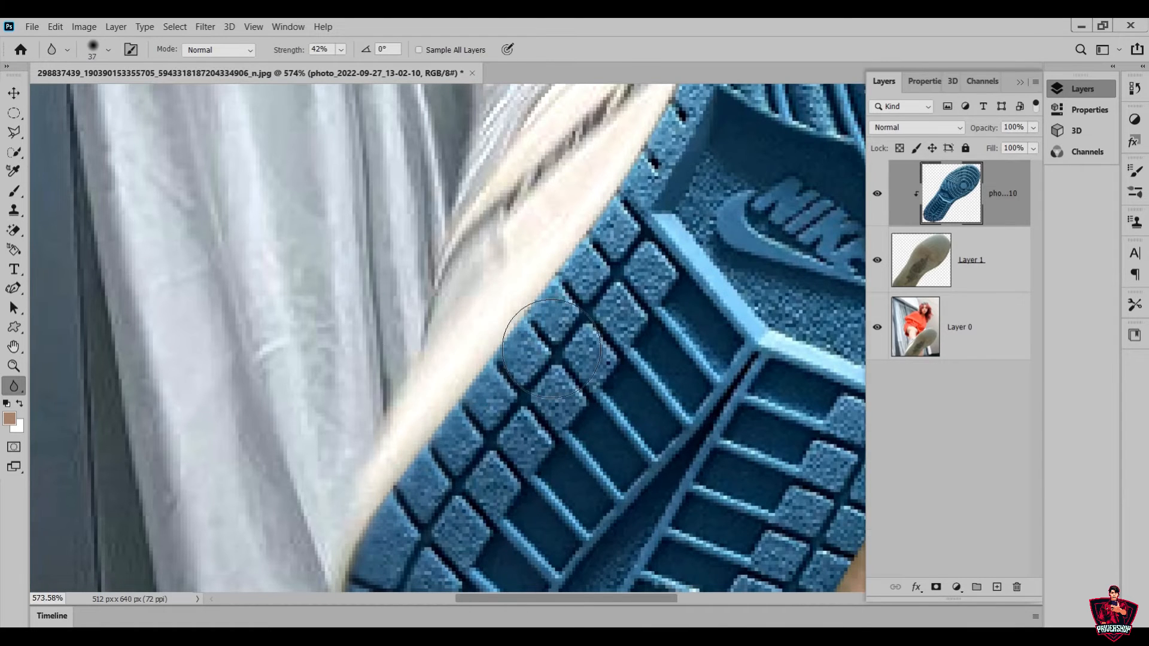
scroll(551, 349, "up", 2)
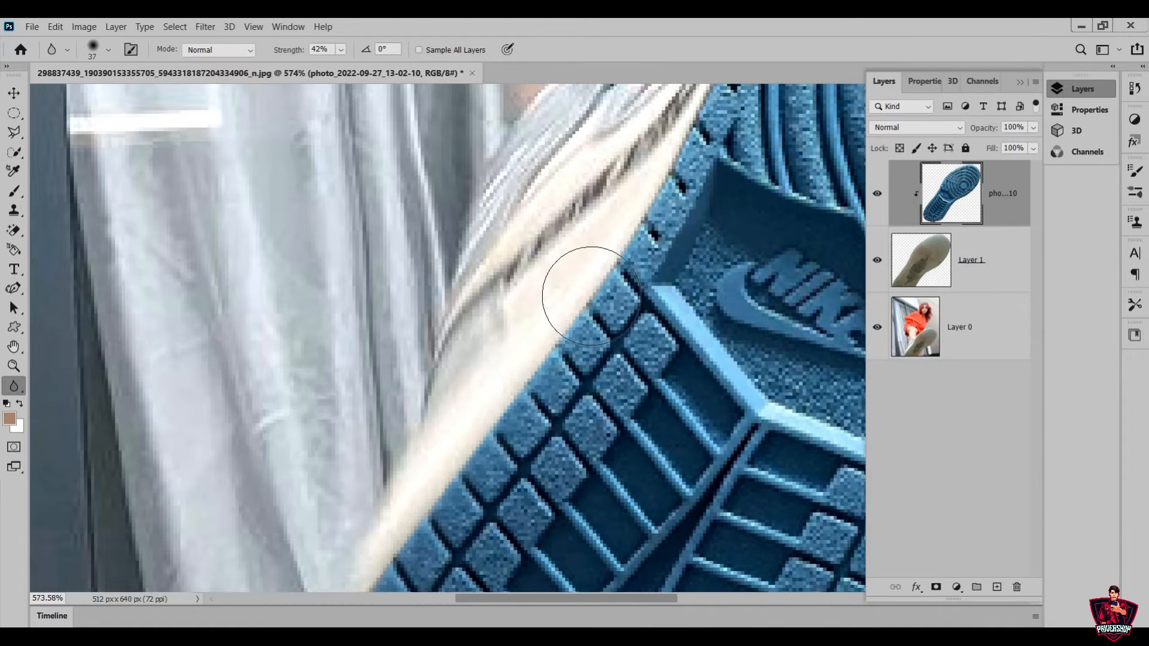
scroll(592, 296, "up", 3)
scroll(602, 270, "up", 1)
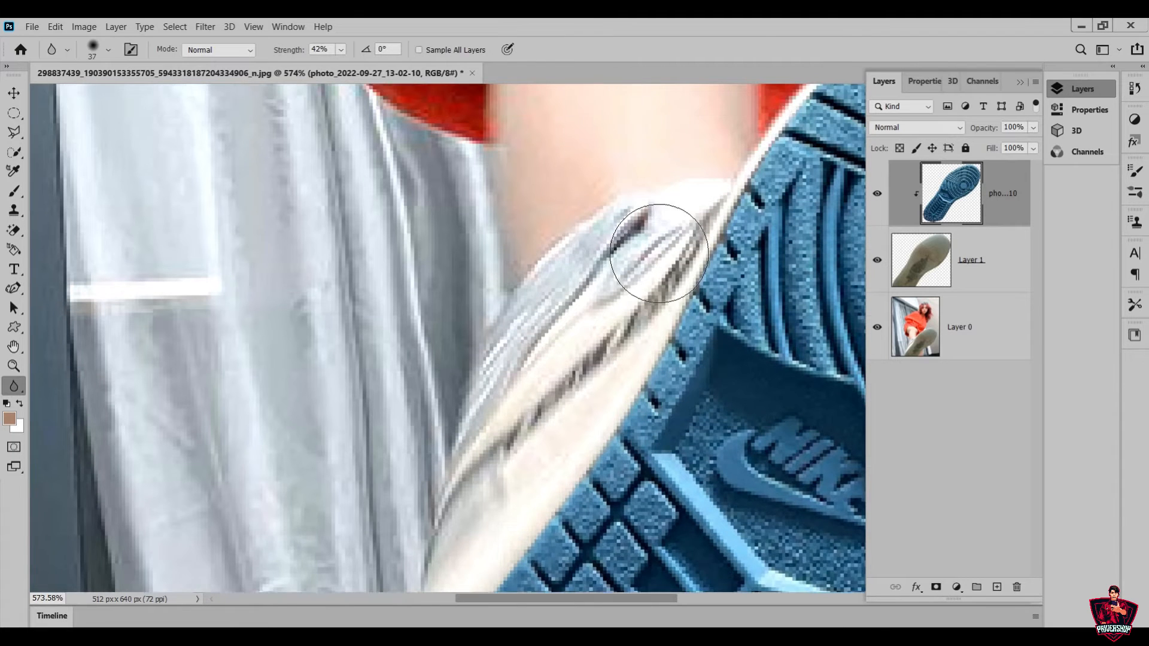
scroll(659, 253, "up", 1)
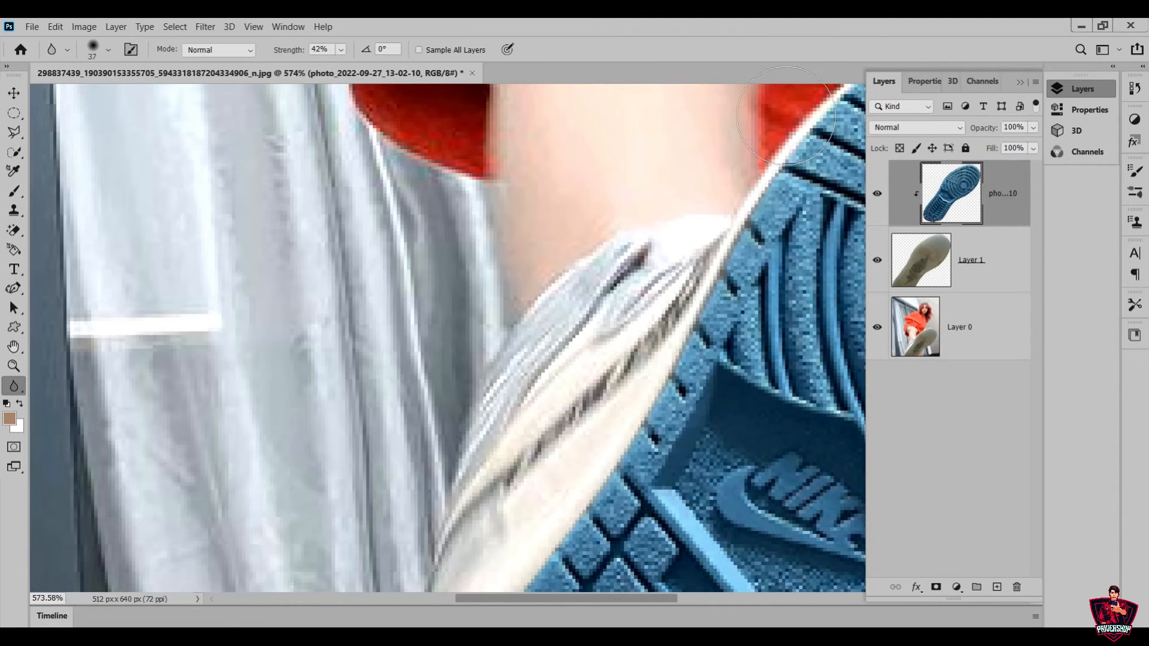
Blur the blue sole's edge around the toe and down its outer side to the heel at 42% strength
left_click(14, 366)
left_click_drag(275, 333, 141, 332)
left_click_drag(677, 176, 731, 221)
left_click_drag(233, 161, 265, 204)
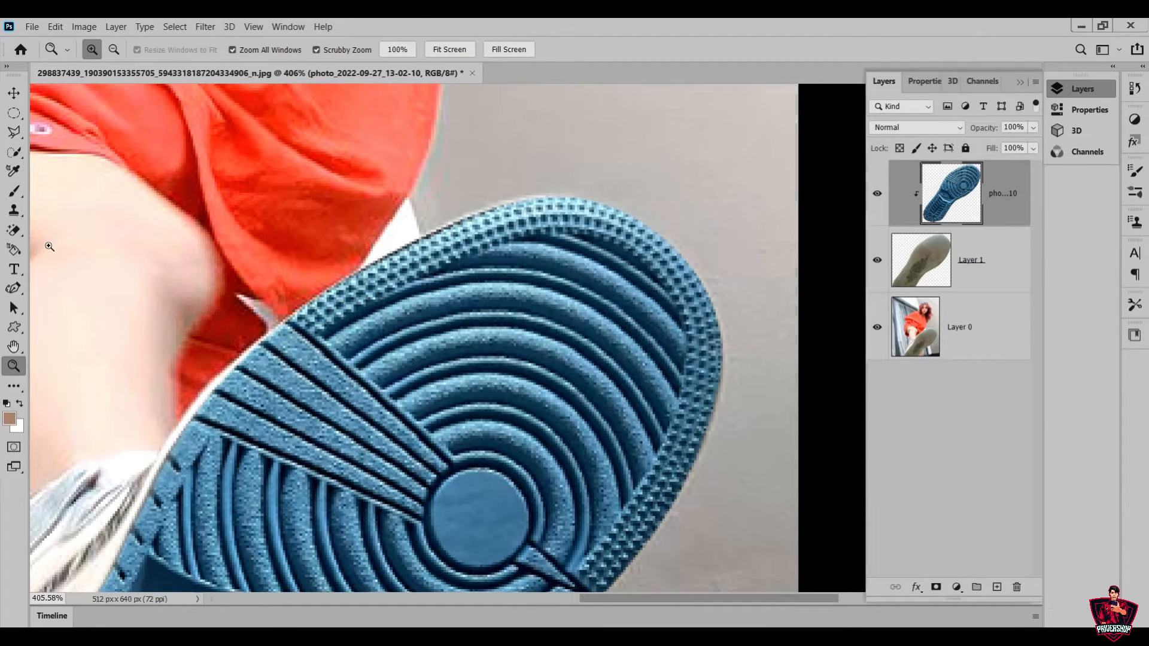
left_click(14, 385)
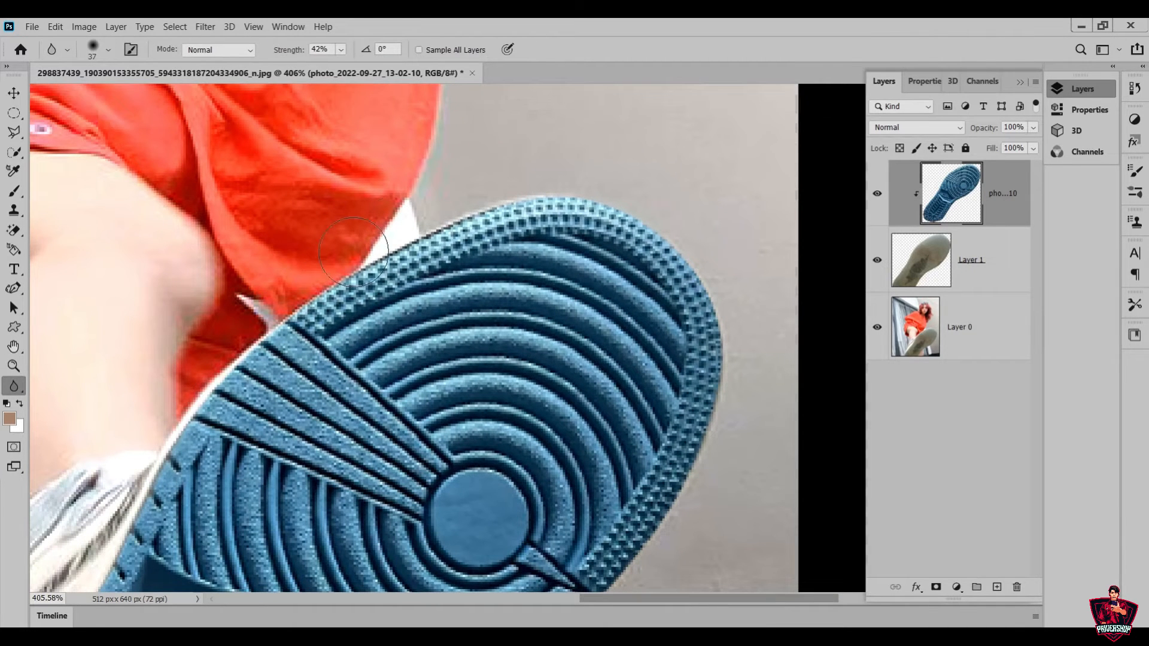
mouse_move(483, 184)
left_mouse_down()
mouse_move(588, 159)
mouse_move(662, 197)
mouse_move(738, 303)
mouse_move(751, 365)
mouse_move(731, 469)
mouse_move(680, 565)
mouse_move(638, 554)
left_mouse_up()
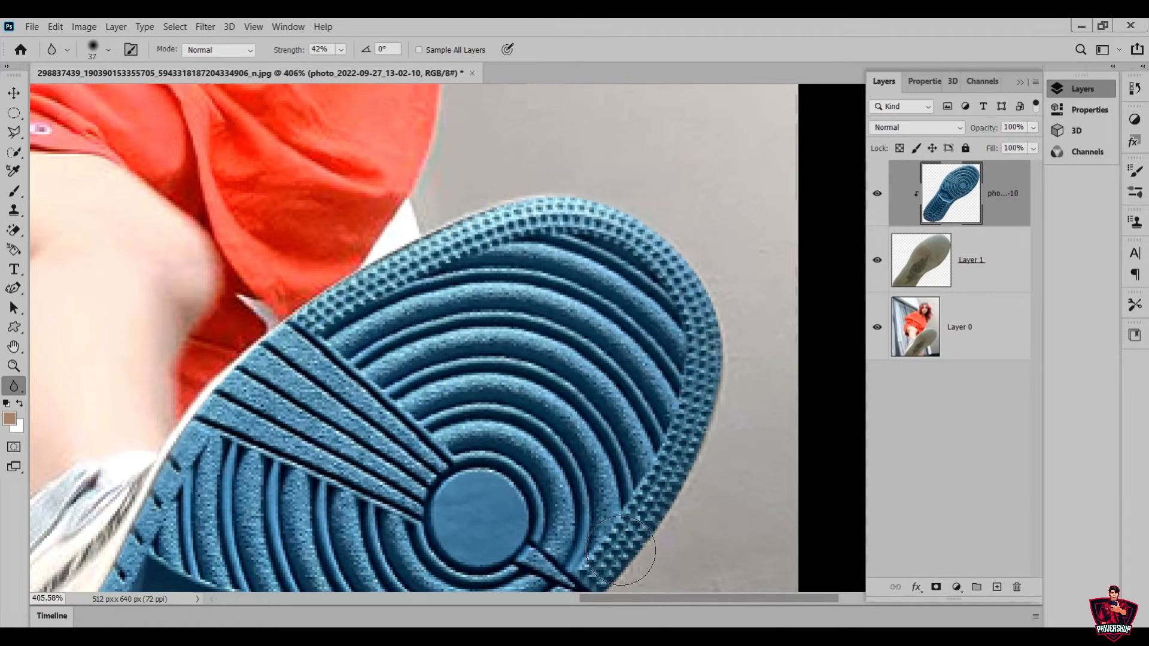
scroll(597, 496, "down", 3)
scroll(597, 496, "down", 2)
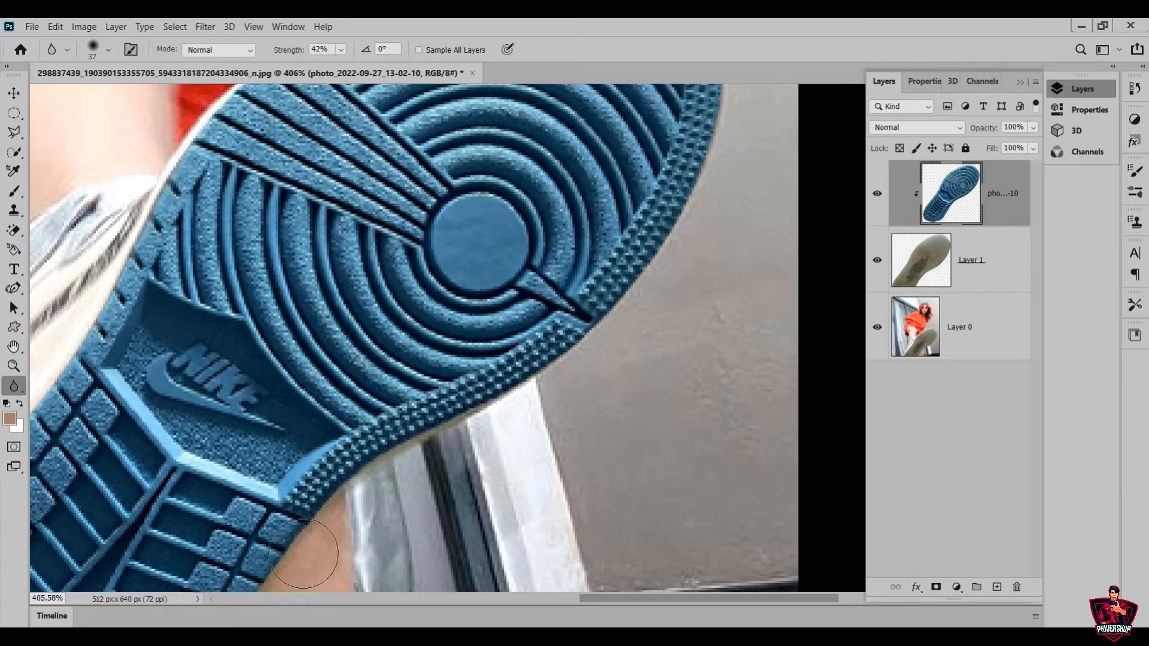
scroll(287, 556, "down", 3)
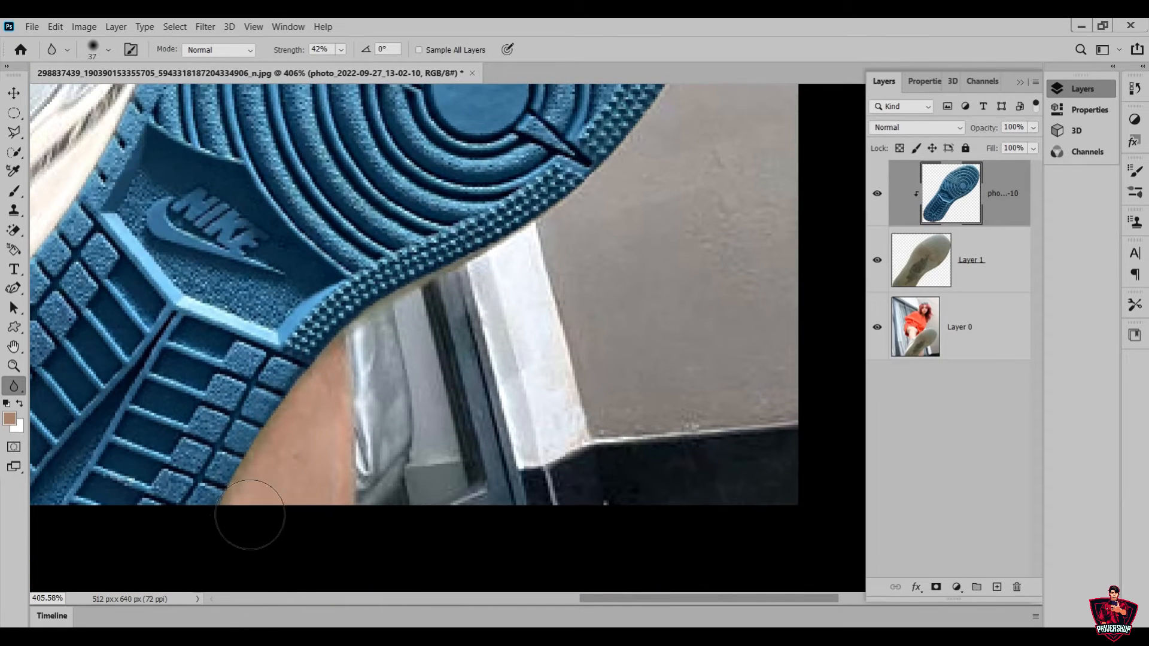
Raise the Blur strength to 64% and soften the sole's heel edge beside the bare leg
left_click(340, 51)
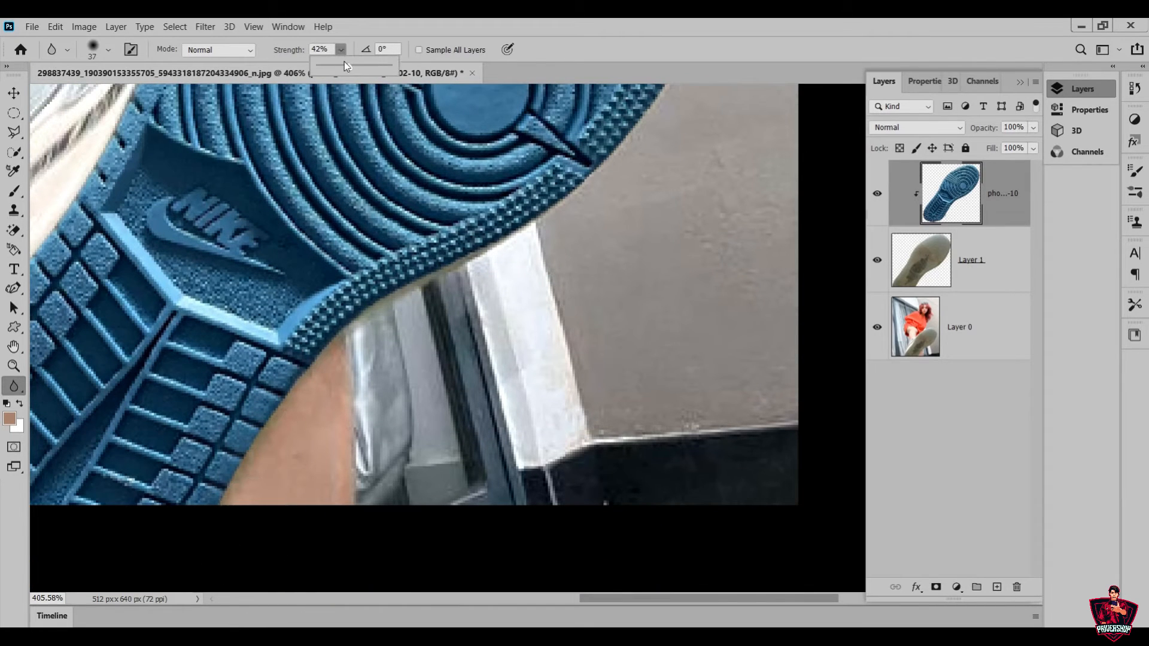
left_click_drag(366, 73, 366, 73)
left_click(276, 461)
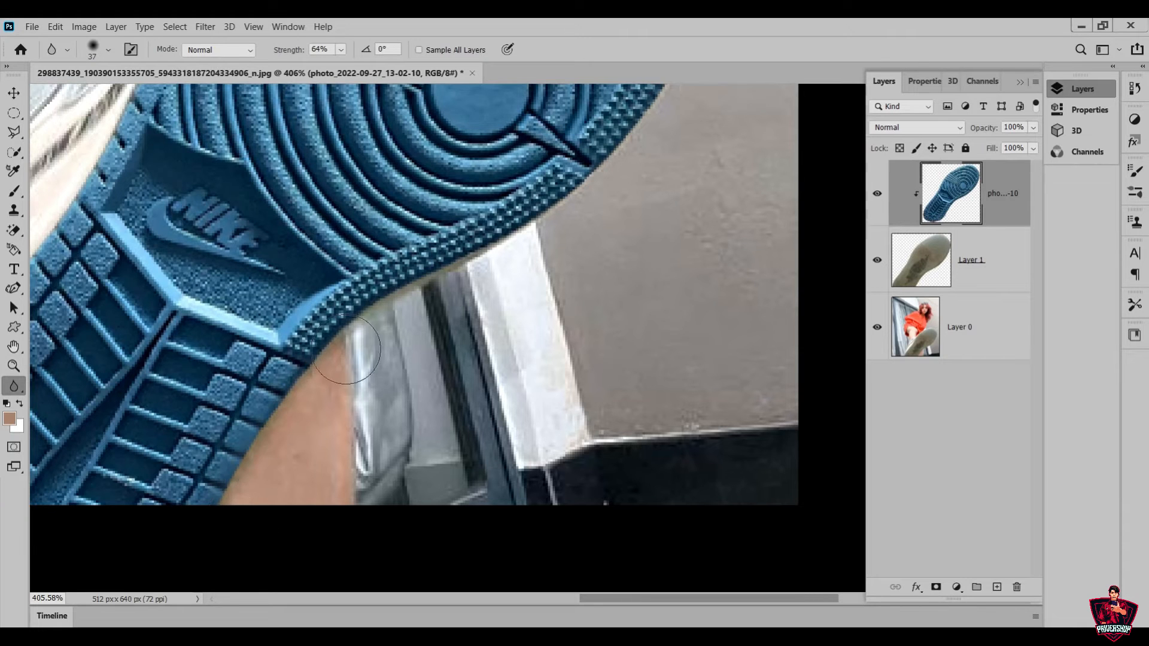
Add a Black & White adjustment layer above the blue sole and clip it to the sole
left_click(28, 371)
left_click_drag(491, 359, 444, 374)
scroll(394, 331, "up", 3)
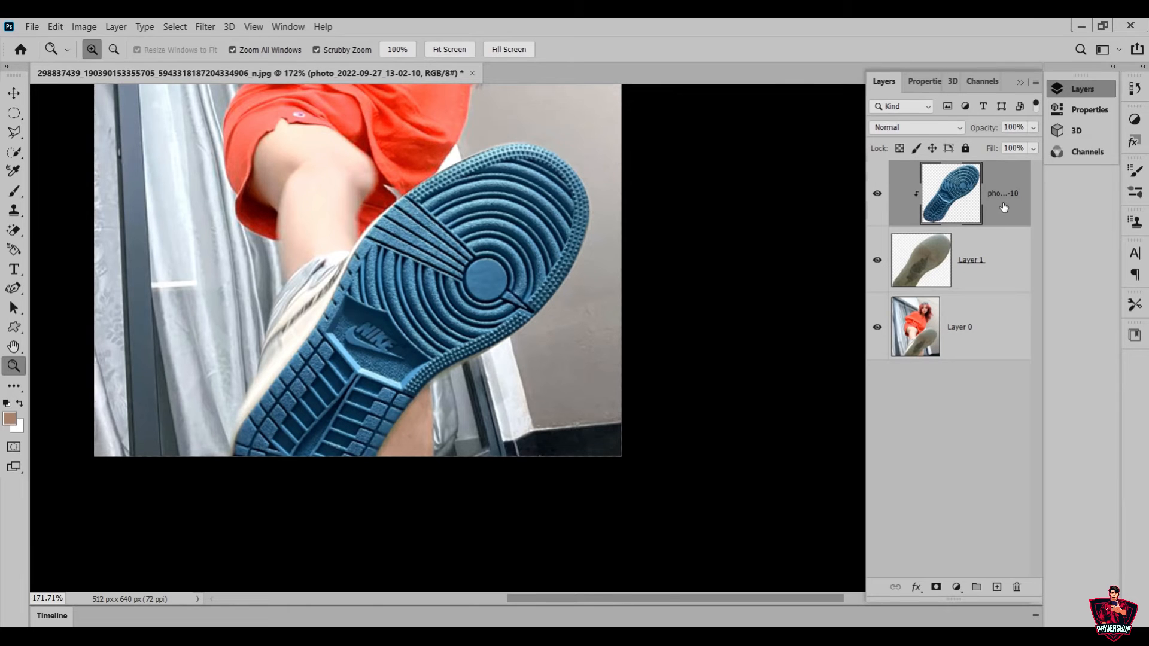
left_click(957, 588)
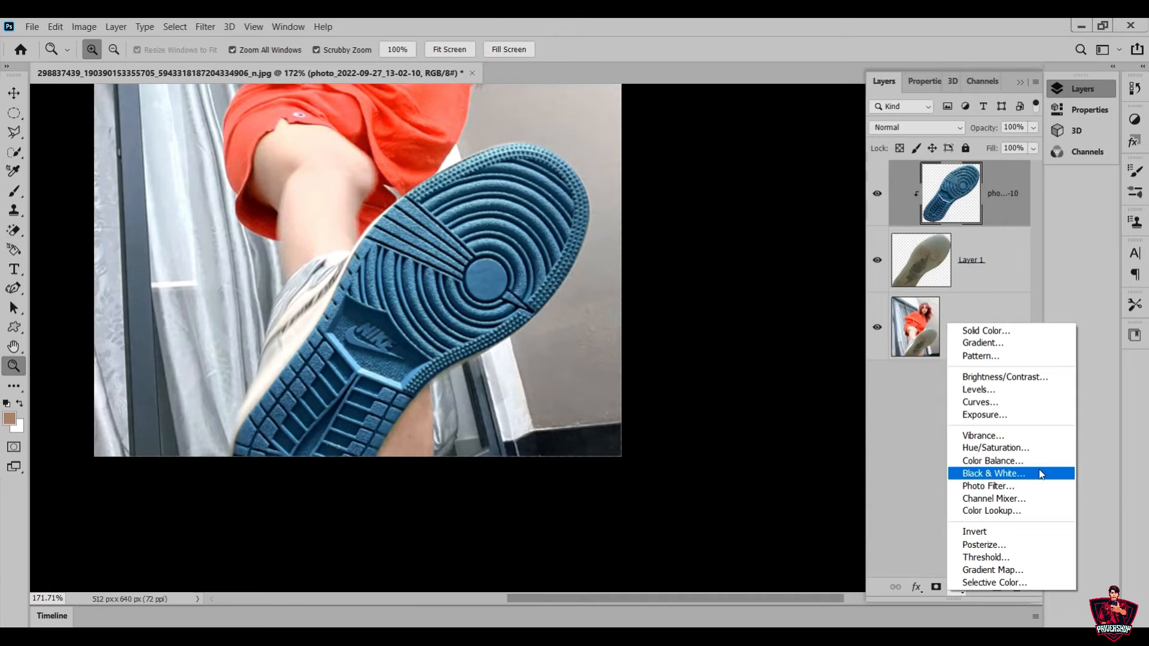
left_click(1056, 472)
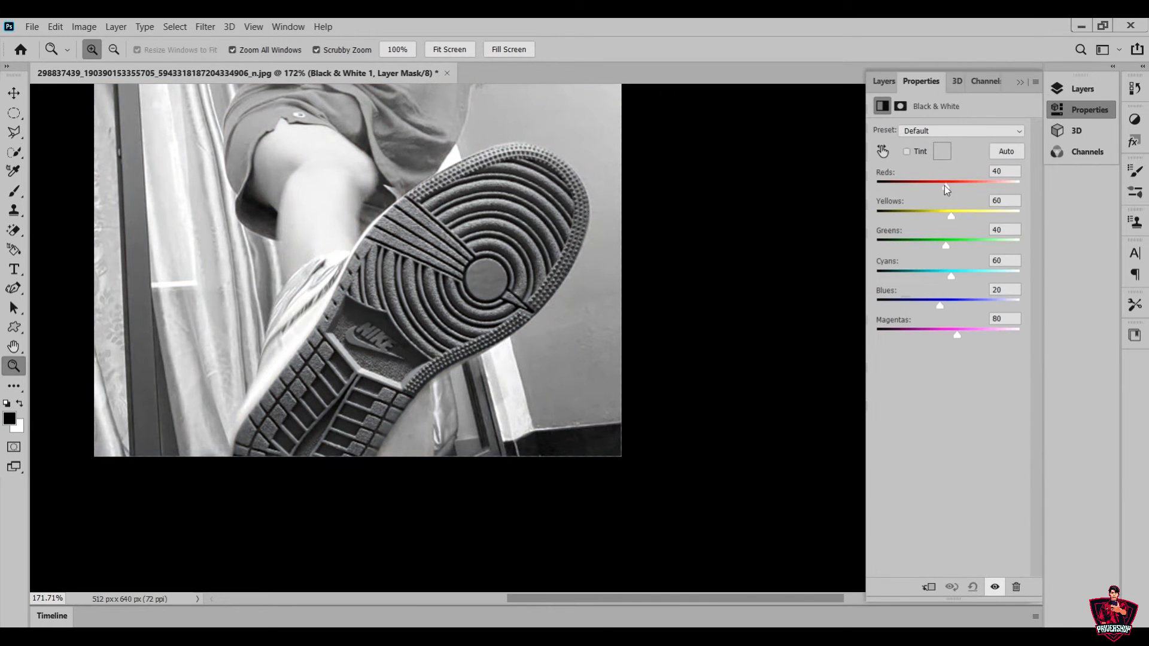
left_click(933, 589)
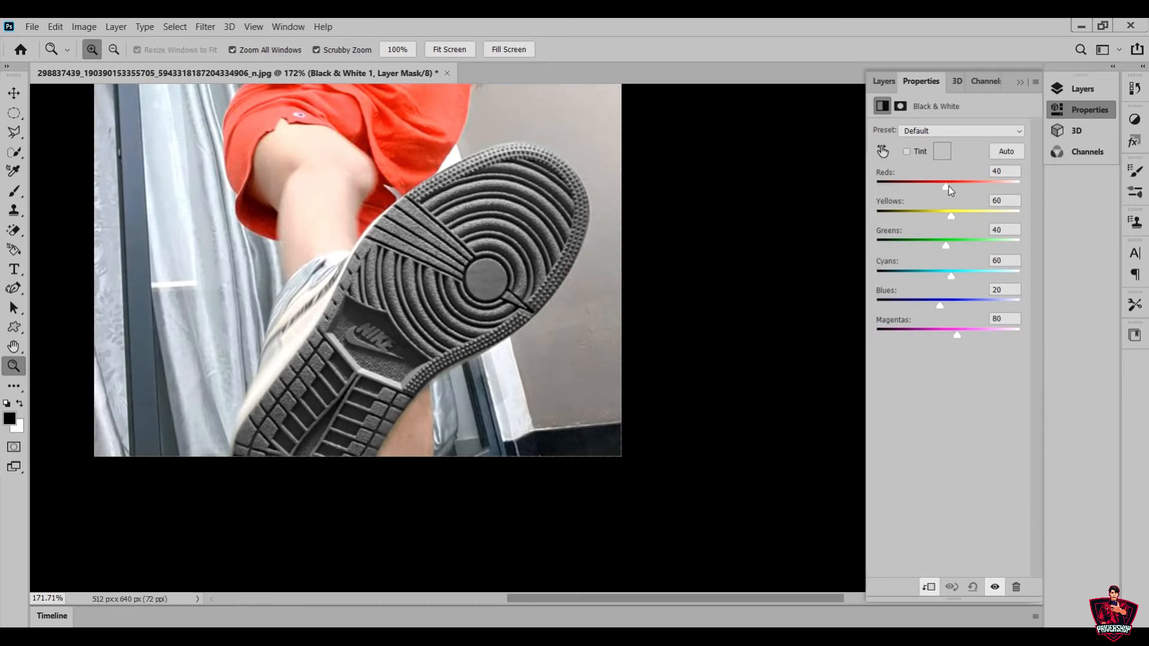
Lighten the sole in the Black & White adjustment with Reds 174, Yellows 140 and Cyans 227, and raise Greens strongly
left_click_drag(952, 276, 1000, 275)
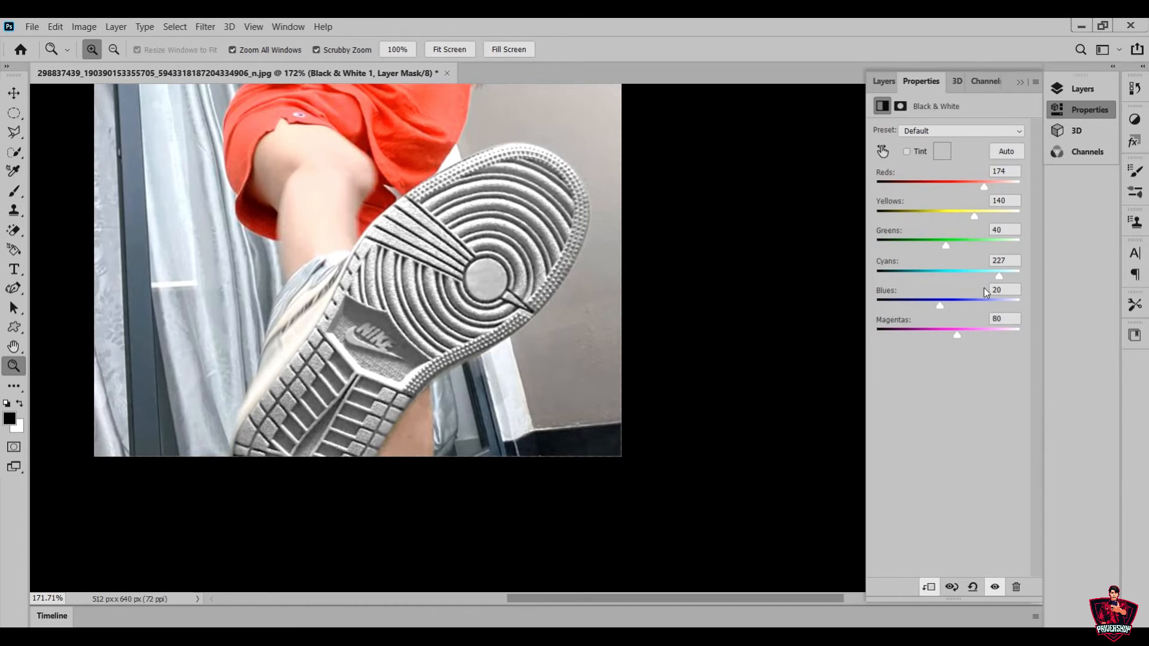
left_click_drag(944, 245, 1016, 256)
left_click(1007, 254)
left_click(1018, 83)
left_click_drag(675, 381, 660, 441)
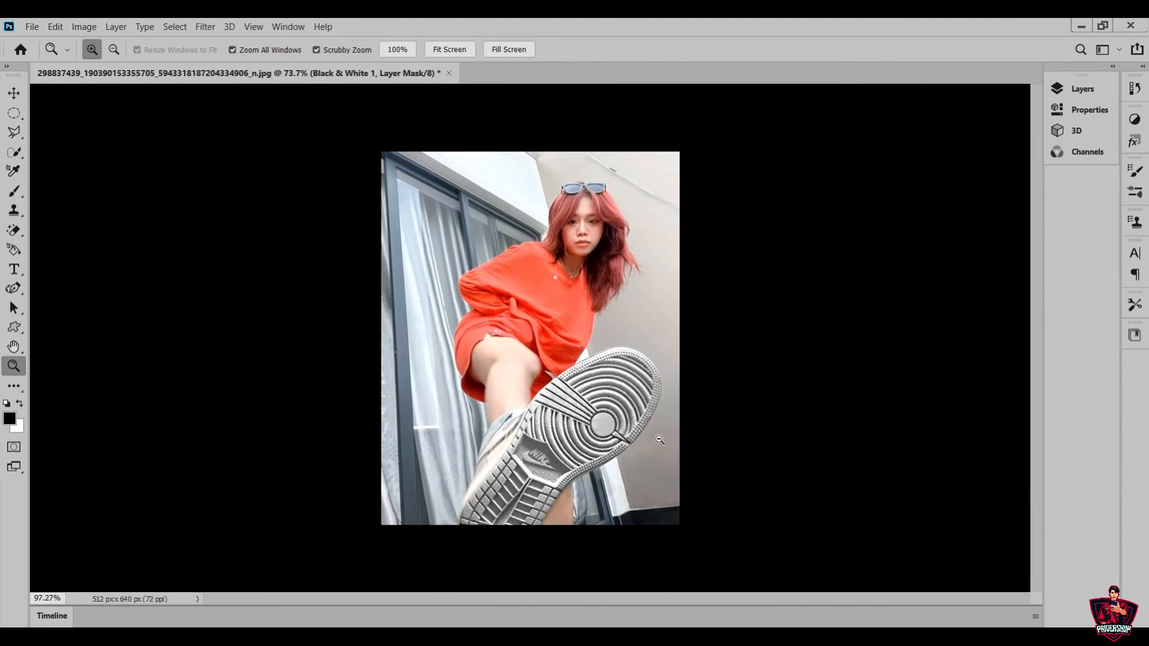
Add a linear Gradient Fill layer at 90° and 100% scale using Color to Transparent, and clip it to the sole
left_click(1084, 89)
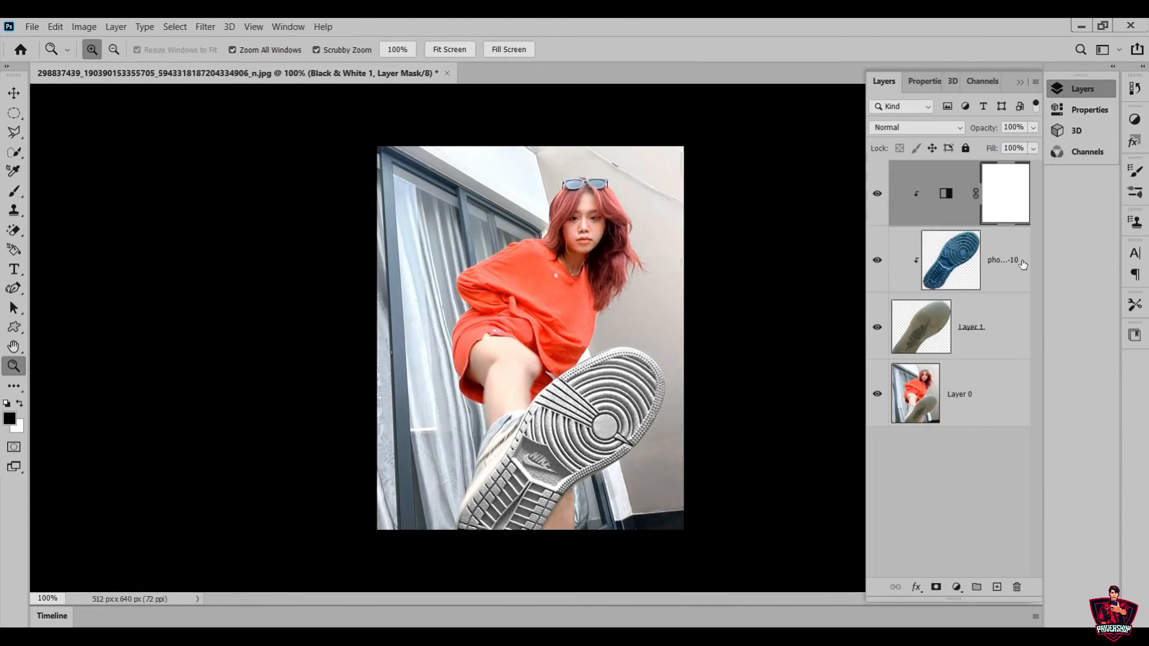
left_click(956, 587)
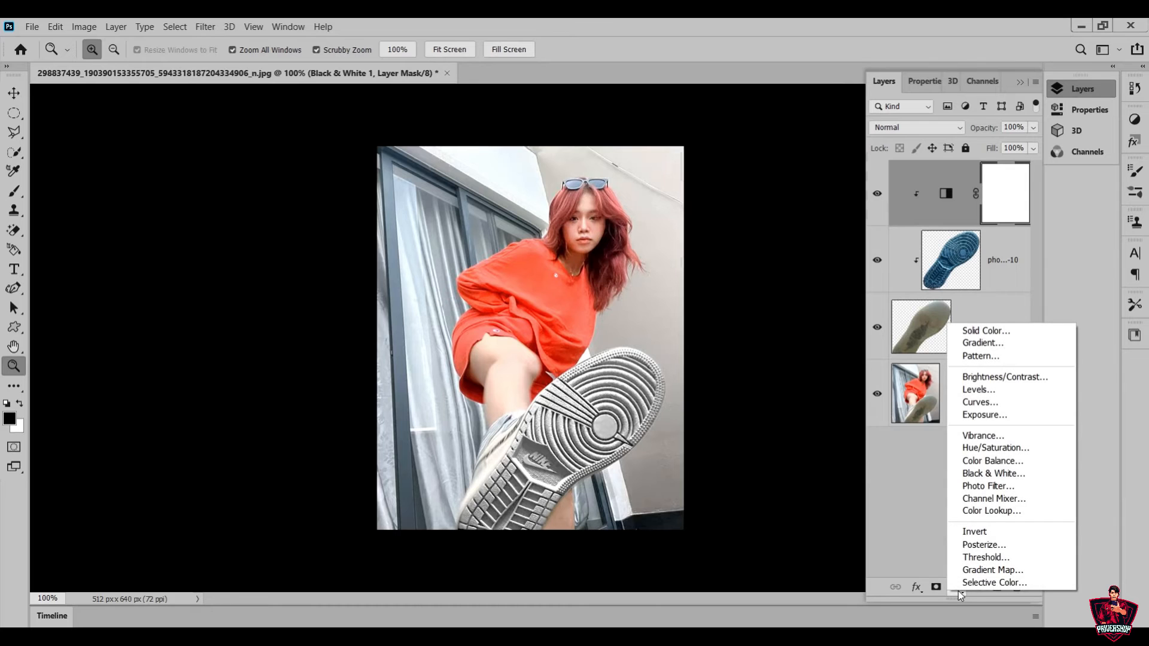
left_click(1071, 343)
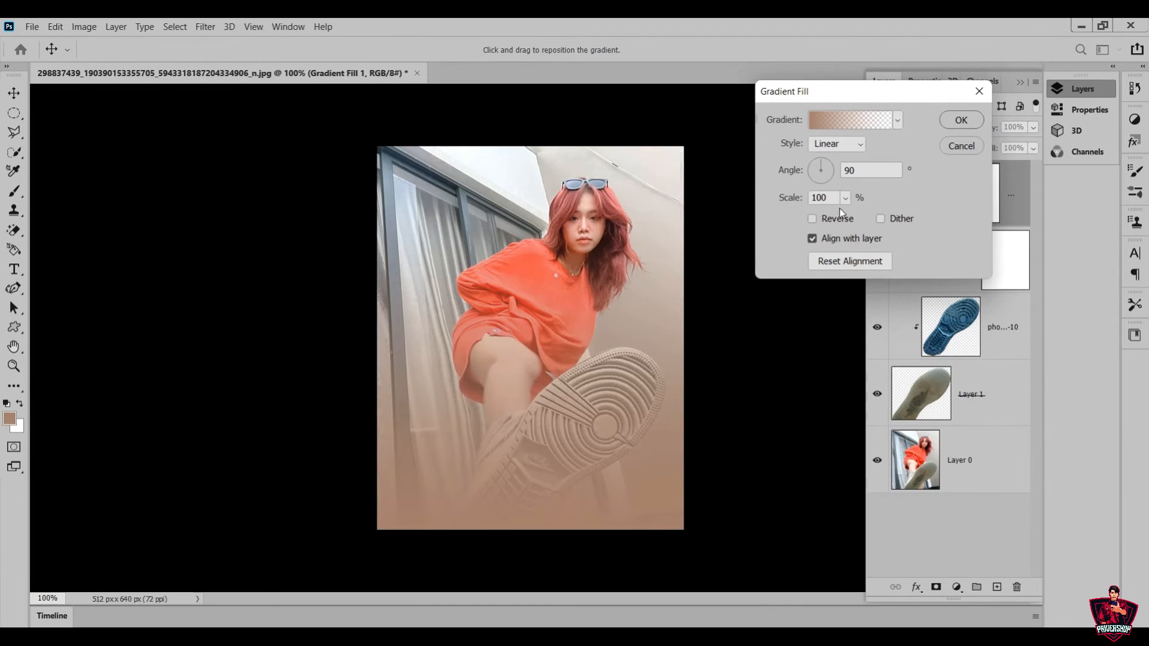
left_click(840, 121)
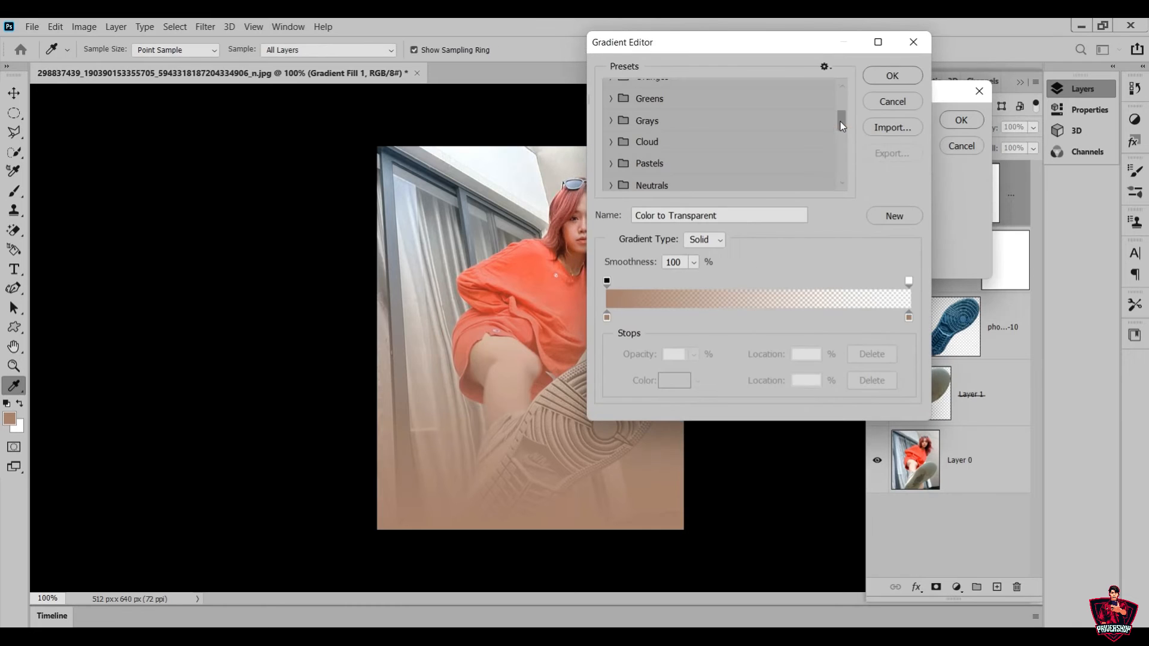
left_click(903, 75)
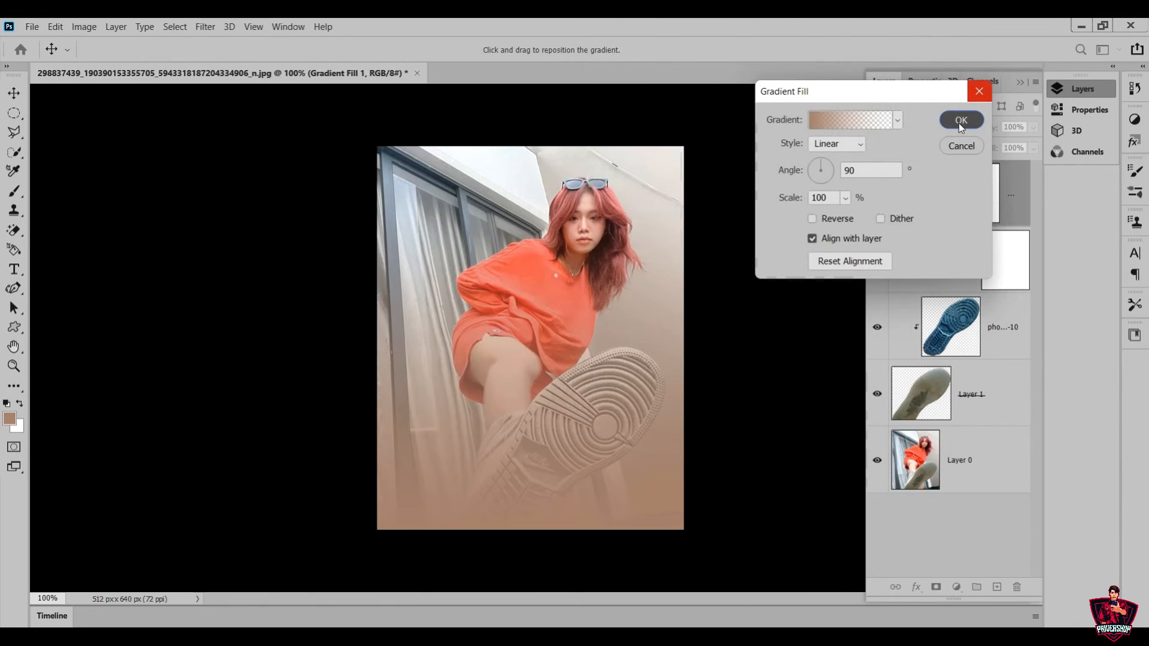
left_click(960, 122)
right_click(1011, 215)
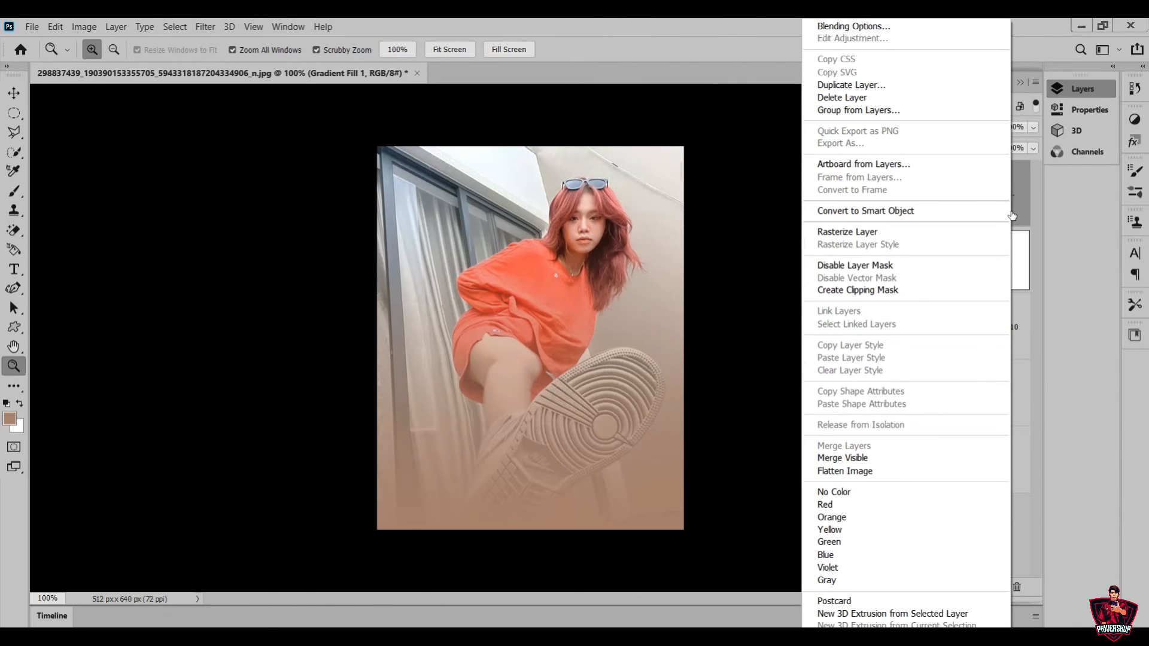
left_click(908, 291)
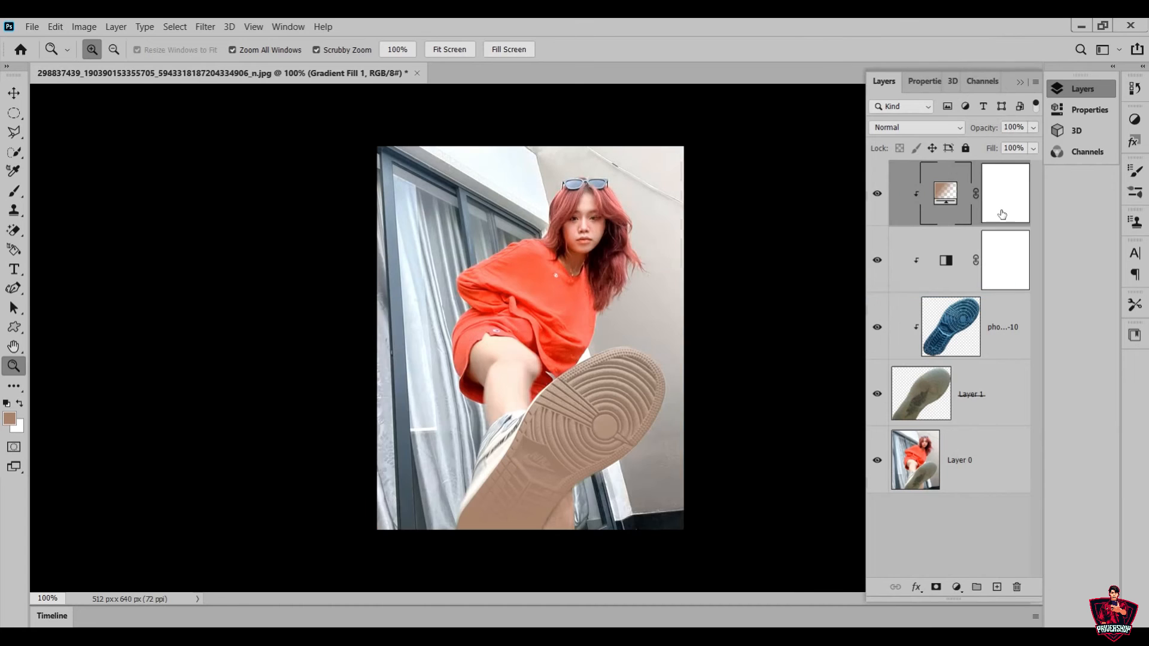
Edit the clipped gradient fill and set the colour stop at location 0% to black (000000)
double_click(945, 194)
left_click(831, 123)
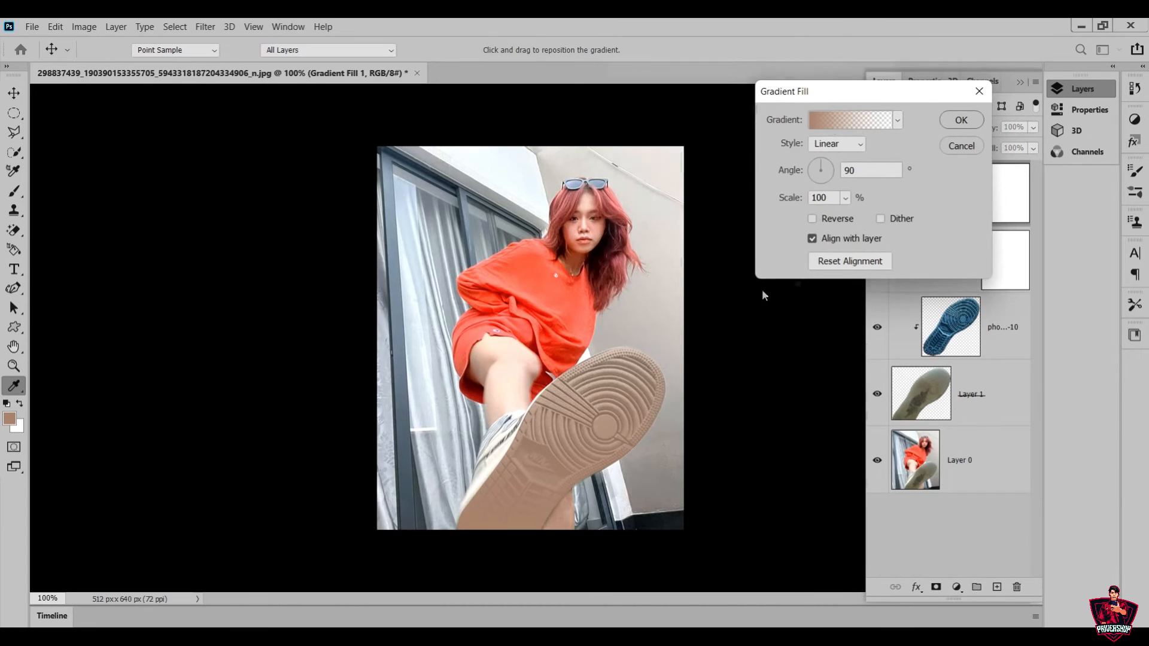
left_click_drag(694, 47, 807, 38)
left_click(712, 312)
double_click(711, 310)
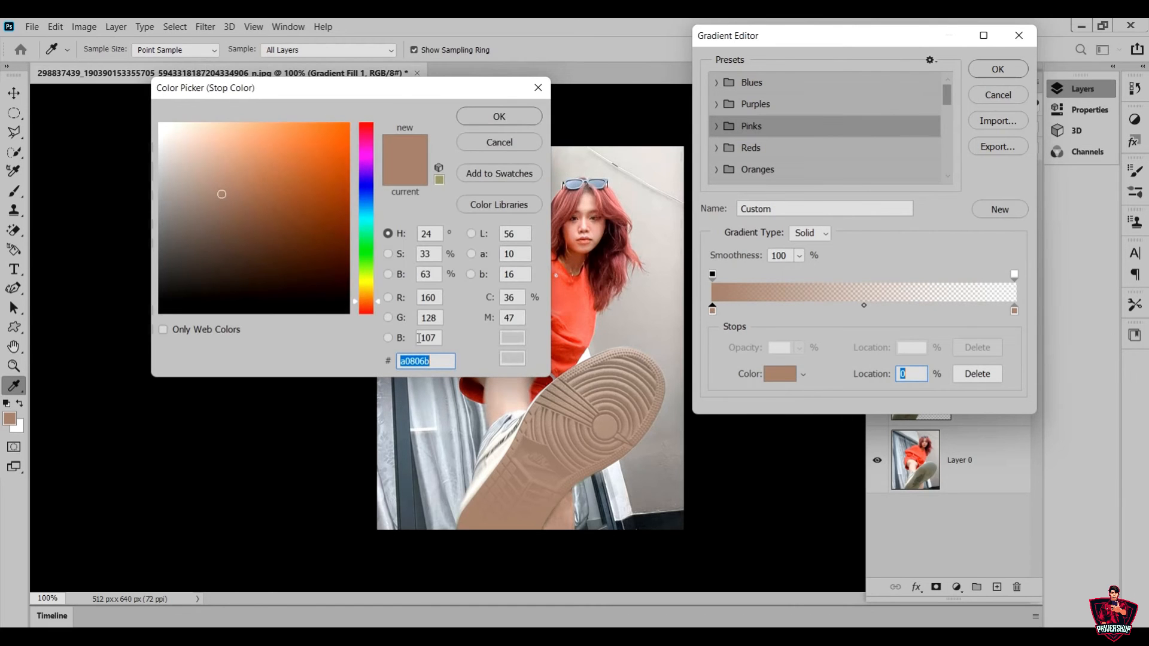
type("000000")
left_click(486, 117)
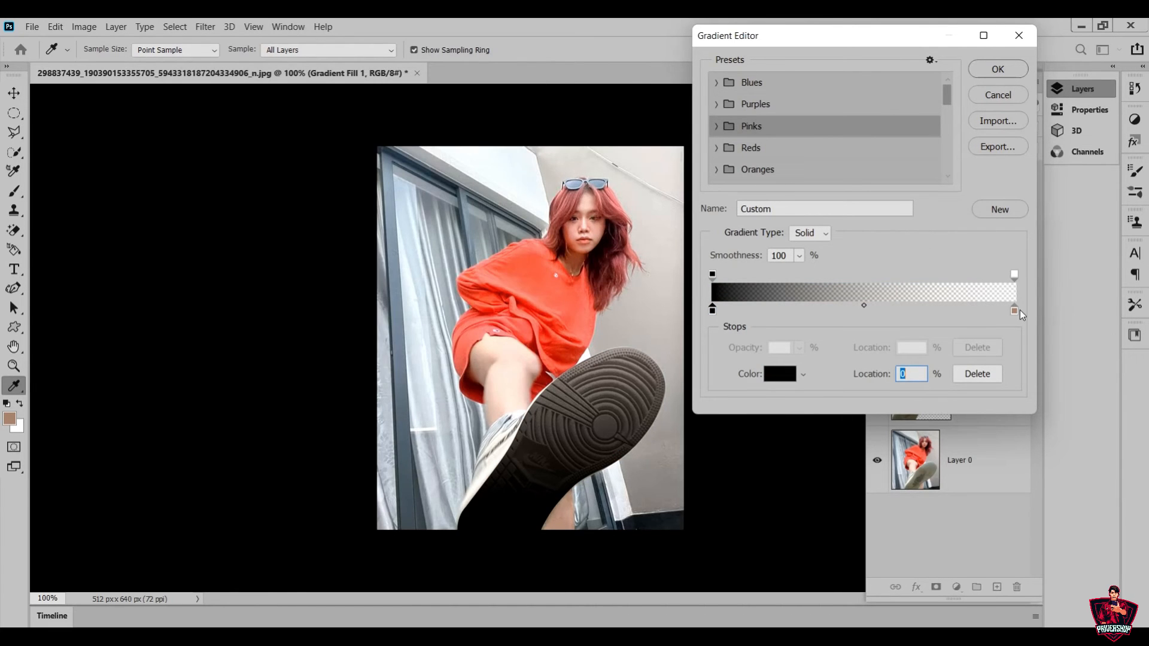
Set the gradient's colour stop at location 100% to black (000000) and its smoothness to 69%, accepting the edited gradient
left_click(1018, 310)
double_click(1018, 311)
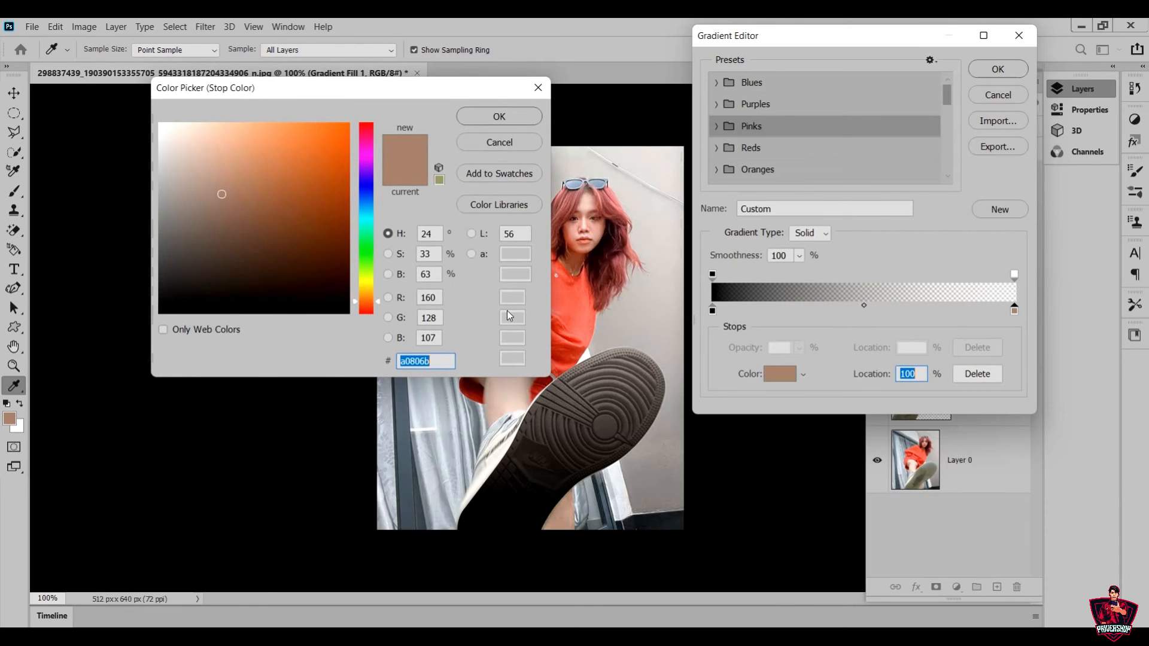
type("000000")
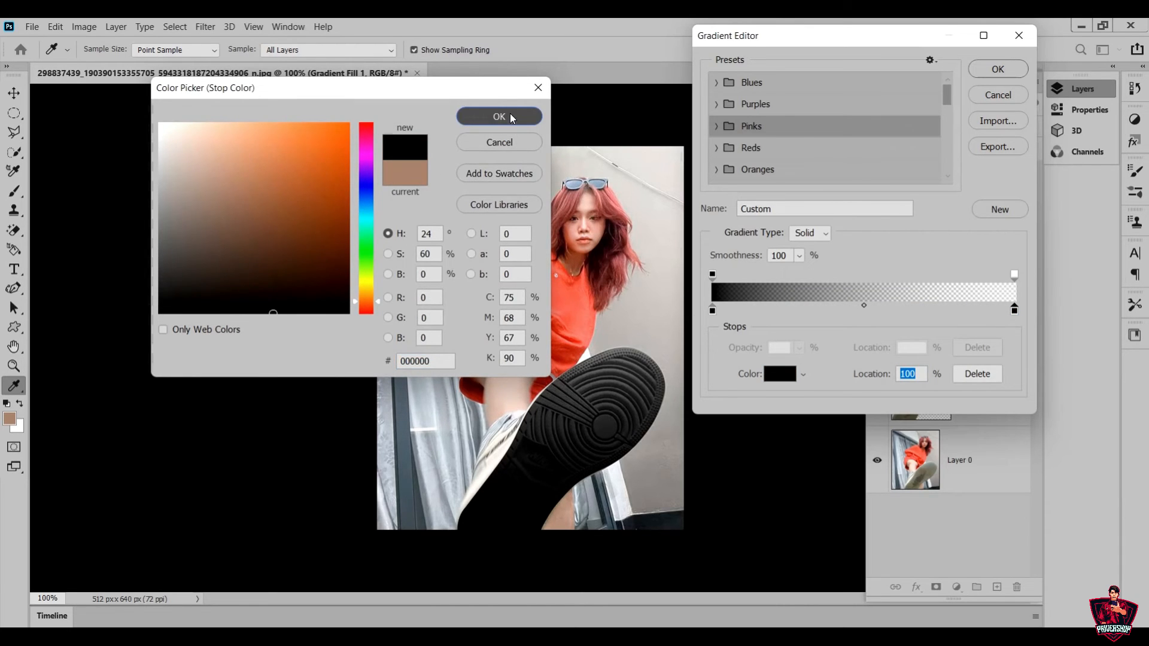
left_click(510, 114)
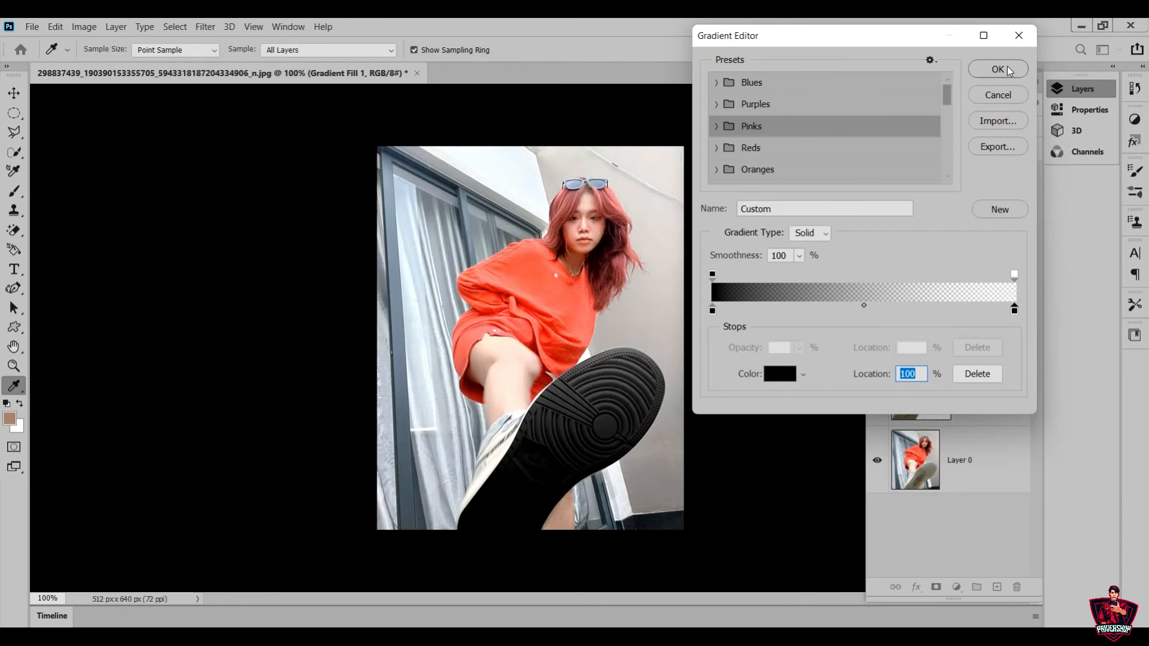
left_click(799, 256)
left_click_drag(799, 274, 782, 278)
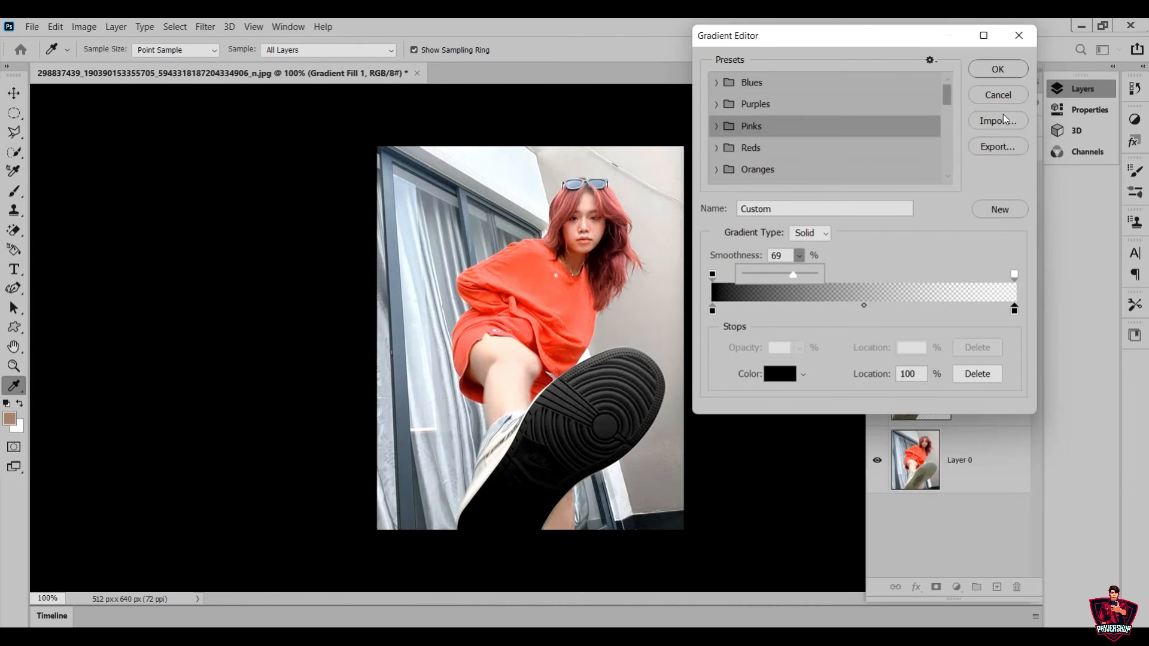
left_click(1018, 70)
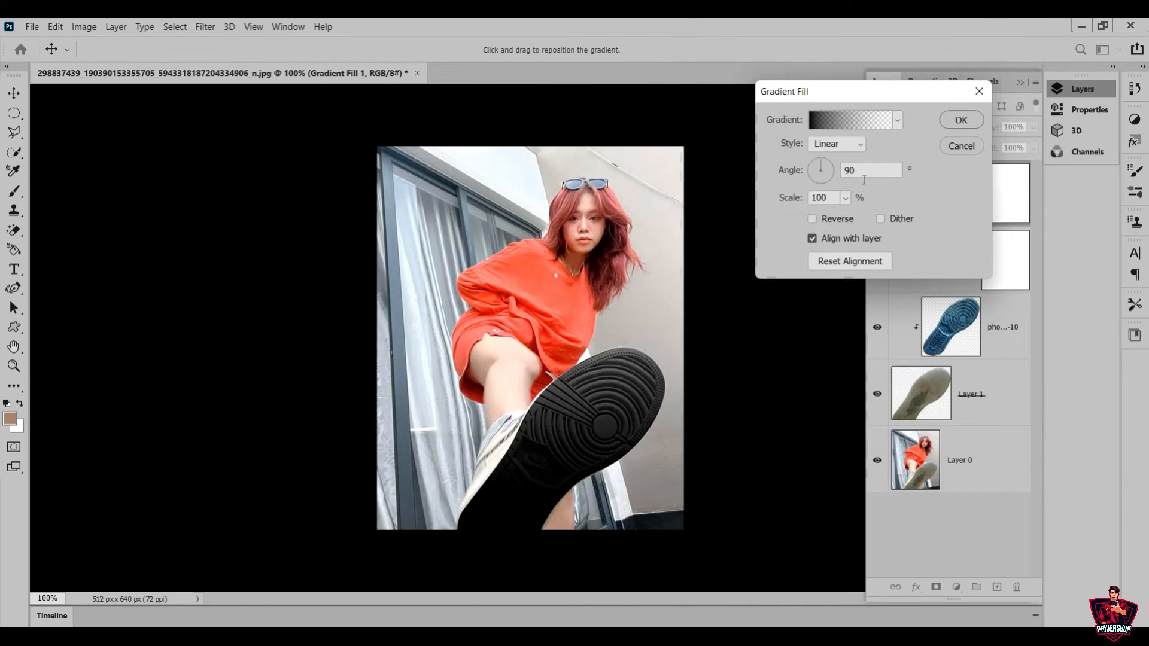
Set the clipped gradient fill's angle to 95.15° and scale to 111%, accept it, and lower that layer's opacity to 13%
left_click_drag(826, 161, 820, 160)
left_click(846, 197)
left_click_drag(876, 214, 896, 218)
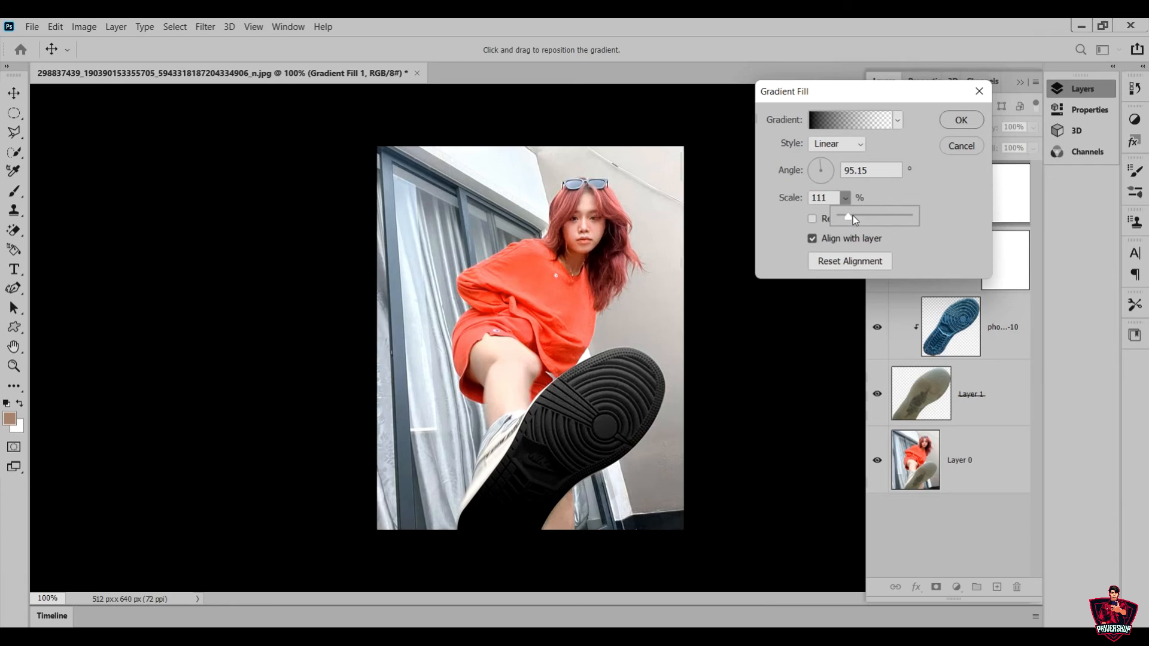
left_click(971, 125)
left_click(976, 119)
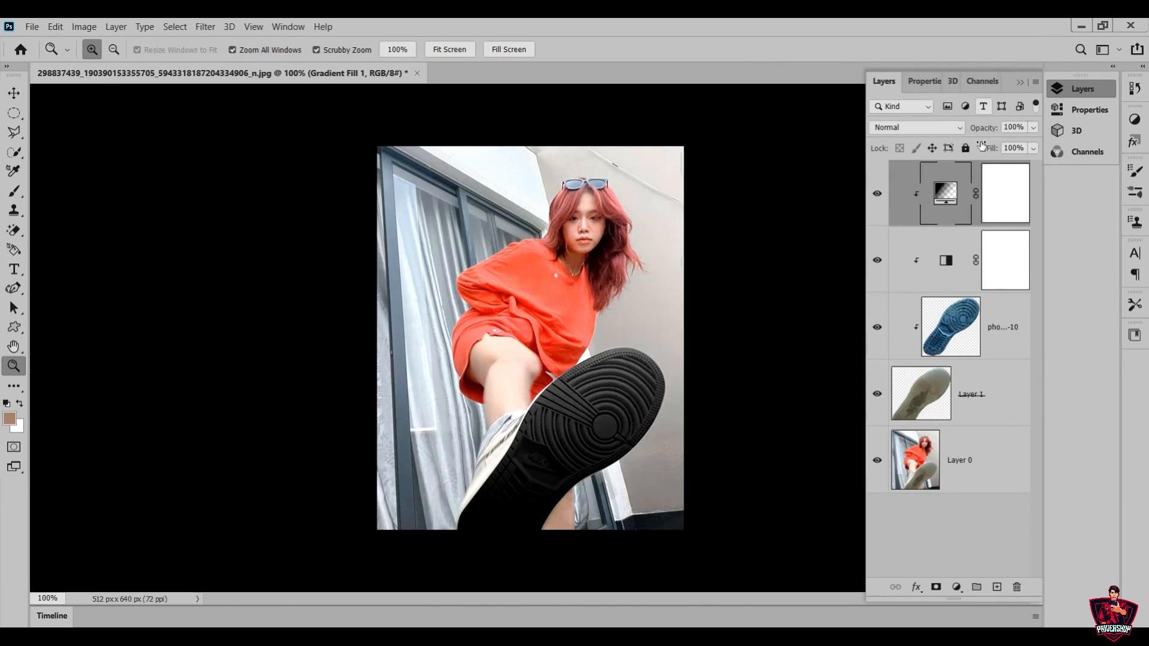
left_click(1033, 128)
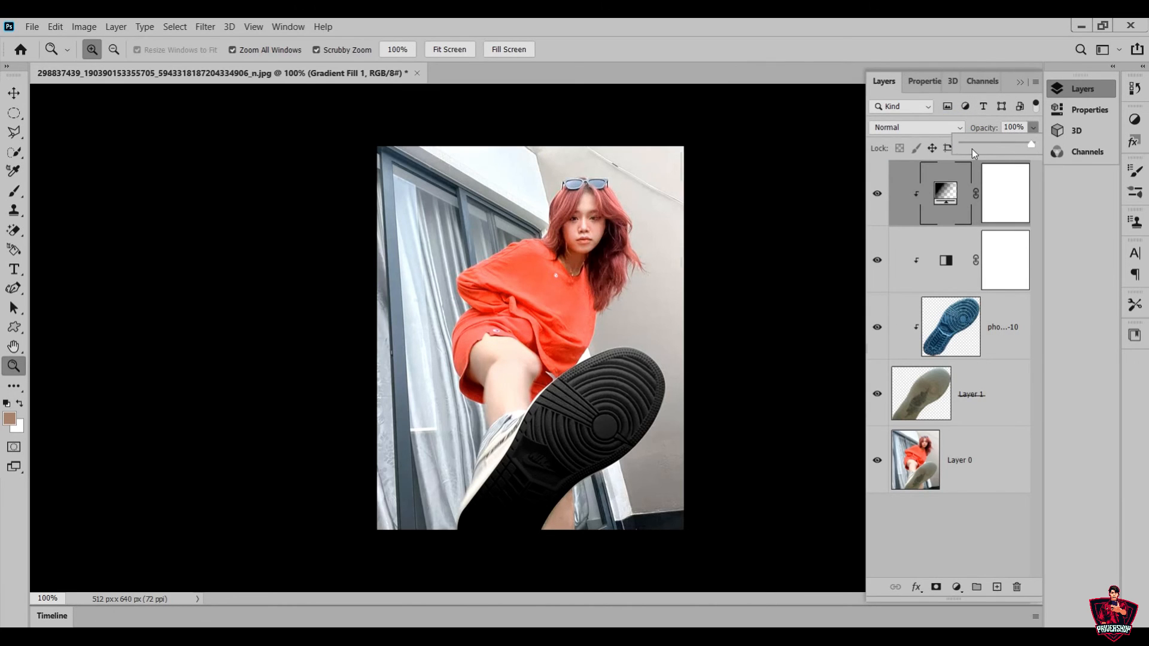
mouse_move(970, 144)
left_mouse_down()
mouse_move(992, 147)
mouse_move(977, 148)
left_mouse_up()
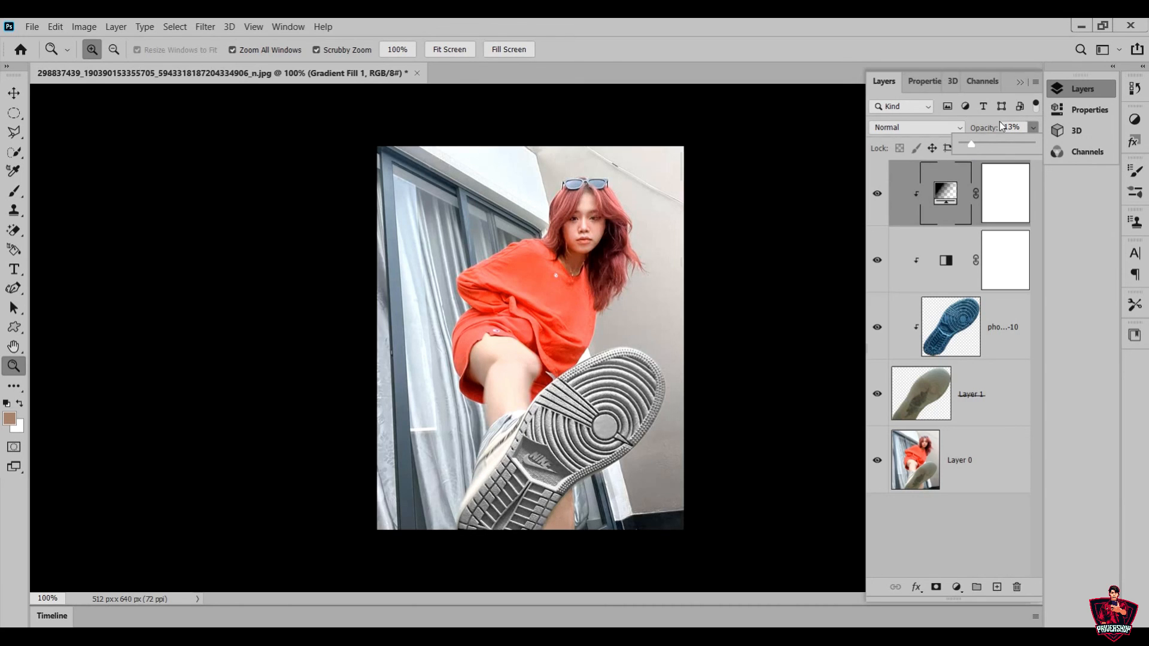
Lighten the sole further in the clipped Black & White adjustment by setting Greens to 300 and Cyans to 266
left_click(950, 263)
double_click(950, 263)
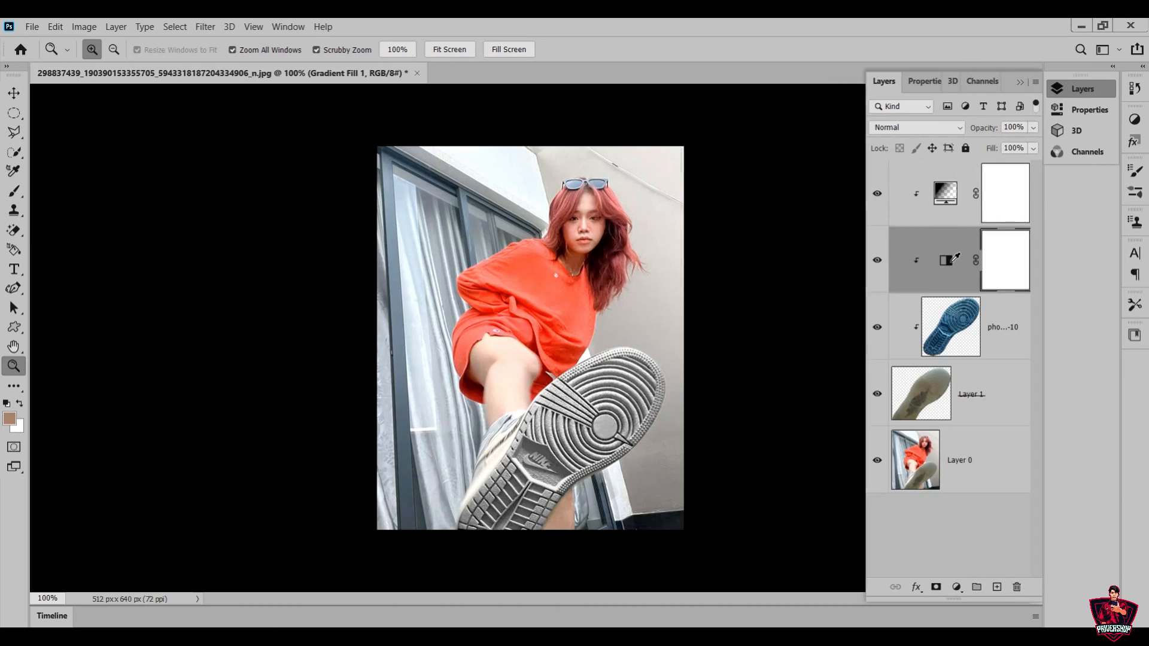
left_click_drag(1007, 245, 981, 249)
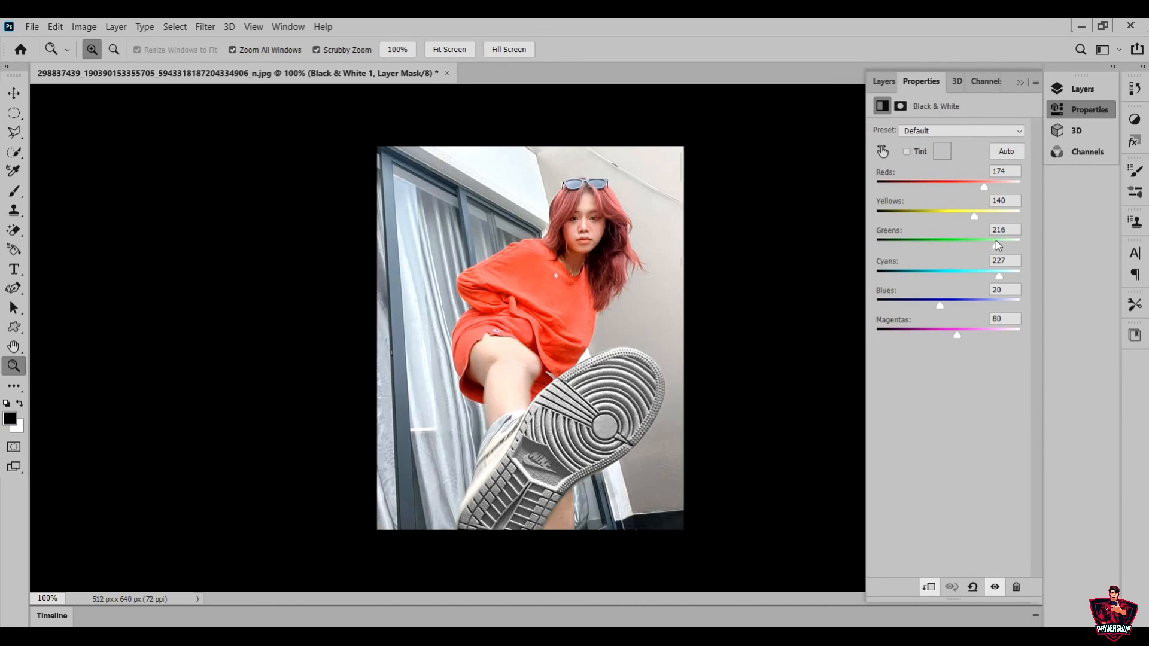
left_click_drag(1000, 272, 1012, 277)
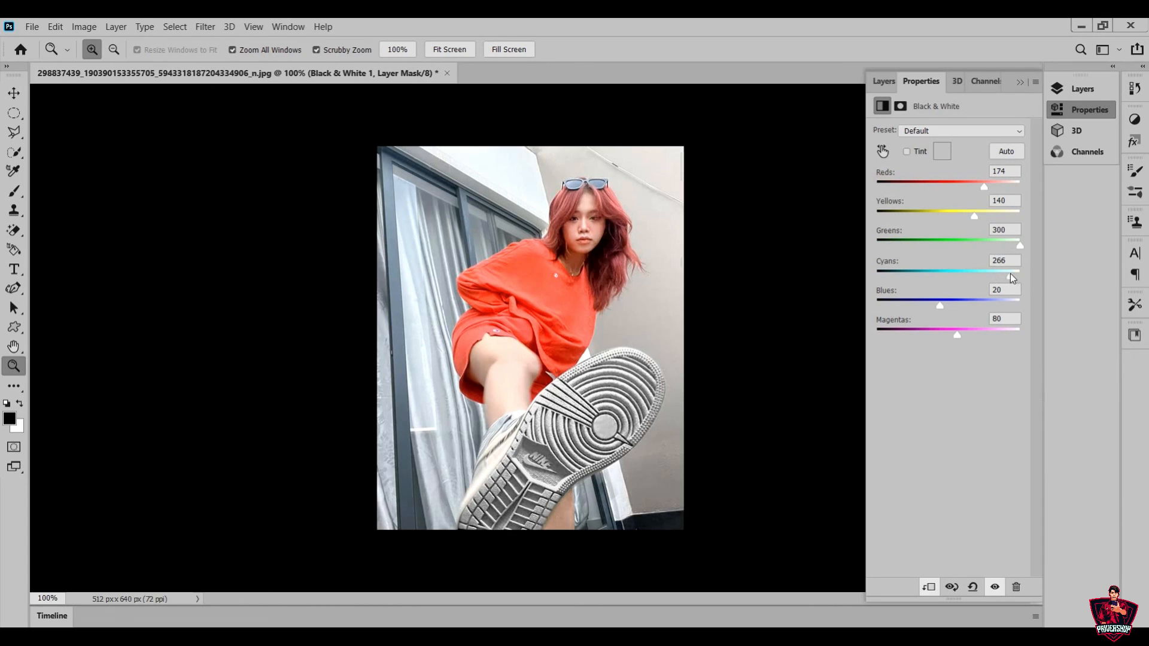
Select the original photo layer, Layer 0, beneath the sole layers
left_click(1071, 91)
left_click(1001, 462)
left_click_drag(636, 493, 578, 434)
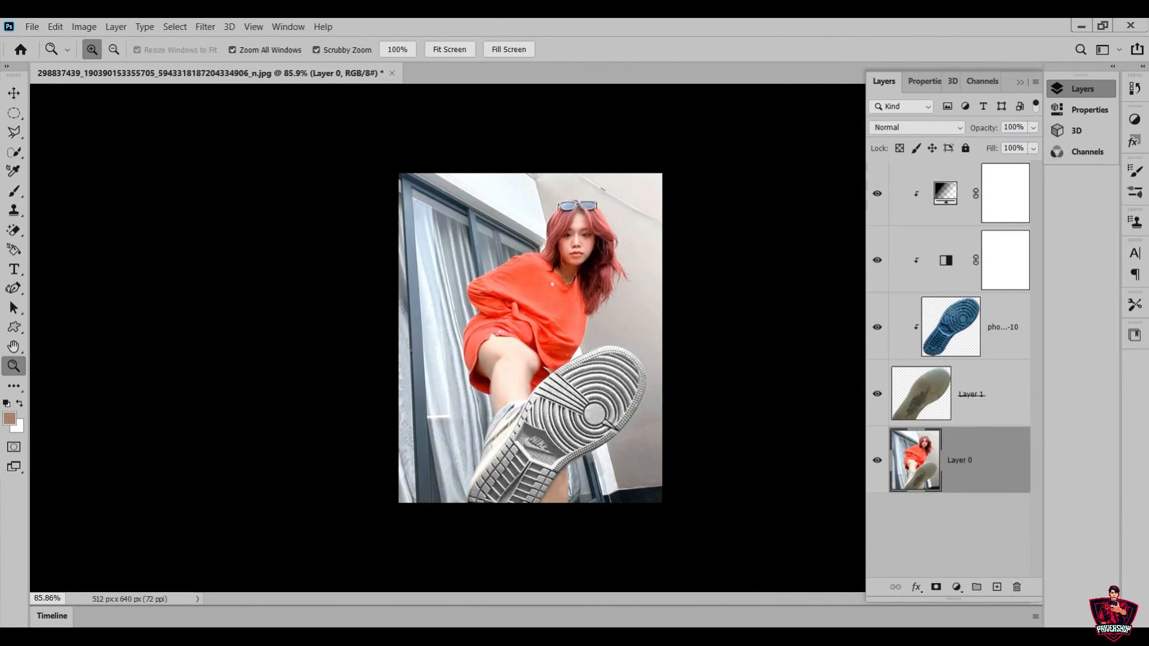